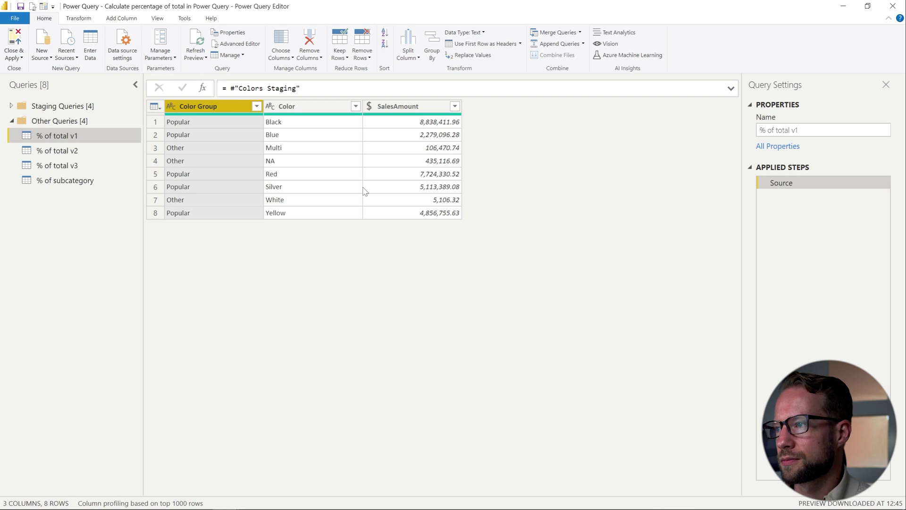
- Select the SalesAmount column of the % of total v1 table and bring up the Add Column commands
left_click(378, 110, "ctrl")
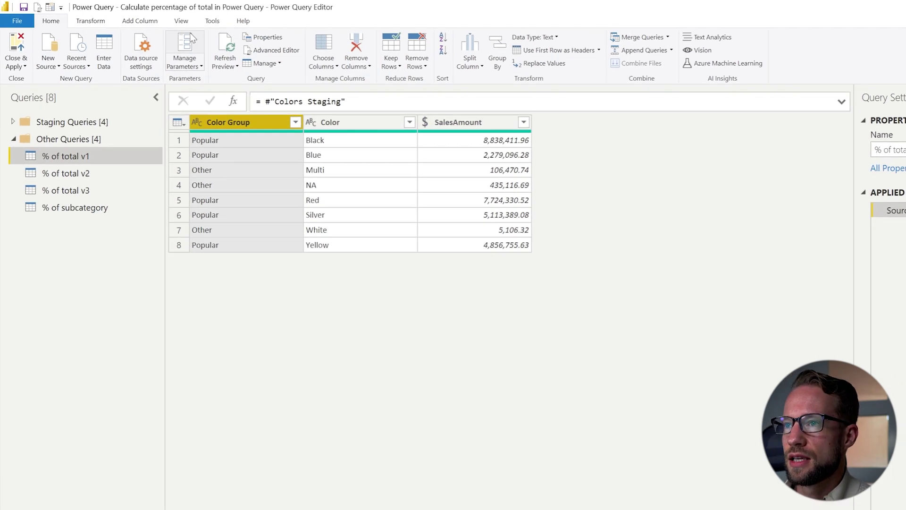
left_click(177, 26)
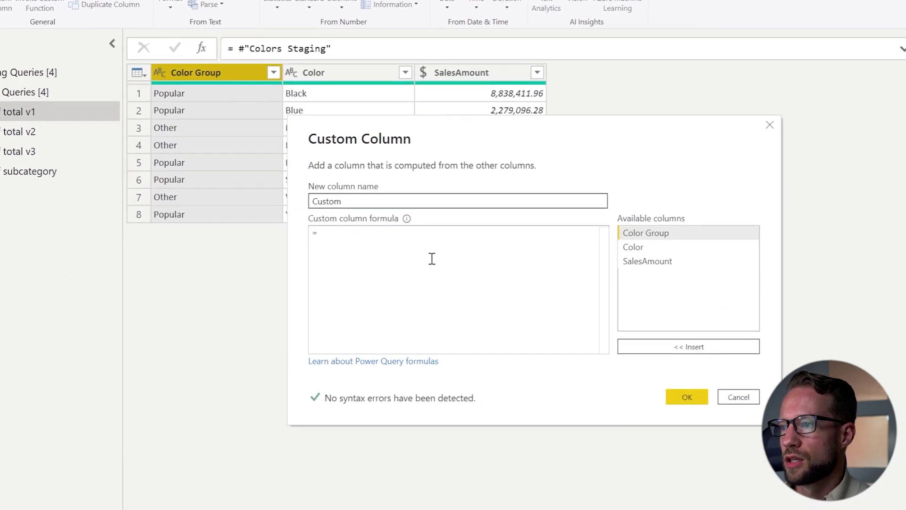
- Create a custom column named '% of total' with a draft formula [SalesAmount] / List.Sum( Source[SalesAmount] )
left_click(504, 307)
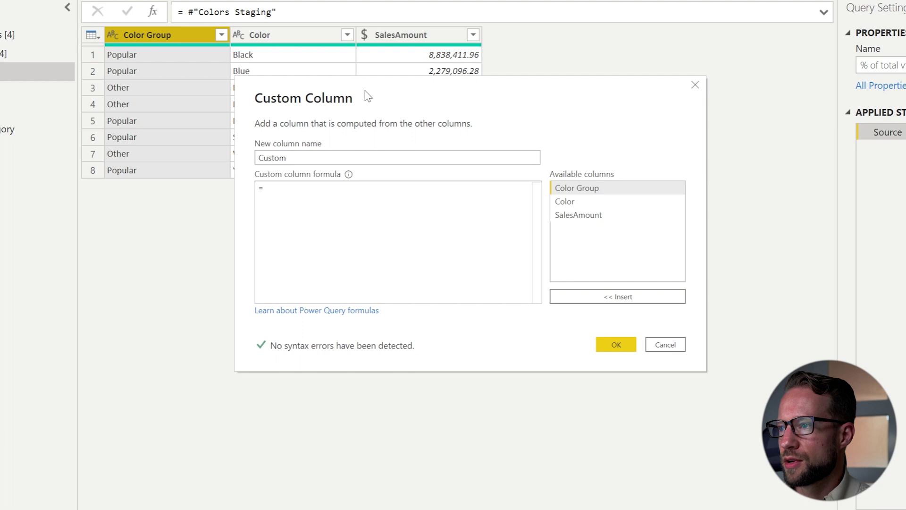
left_click_drag(371, 193, 370, 217)
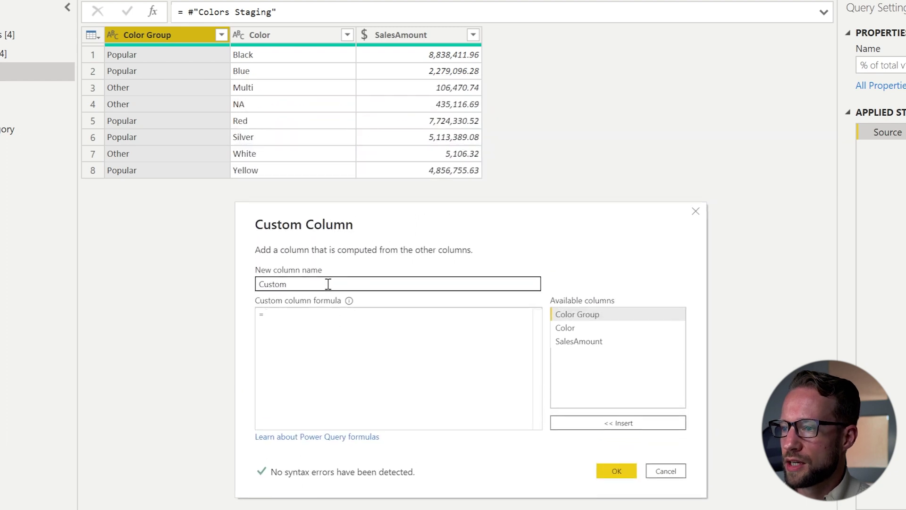
left_click_drag(330, 284, 242, 285)
type("% of total")
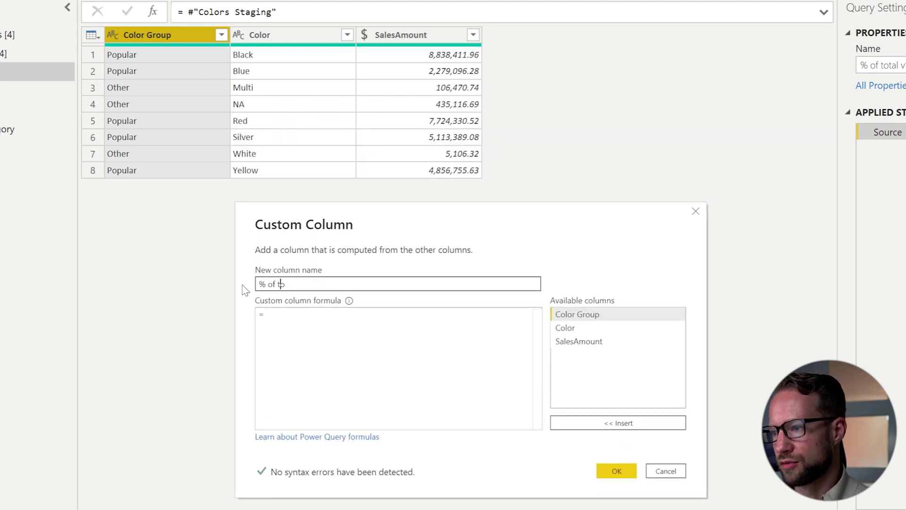
left_click(307, 315)
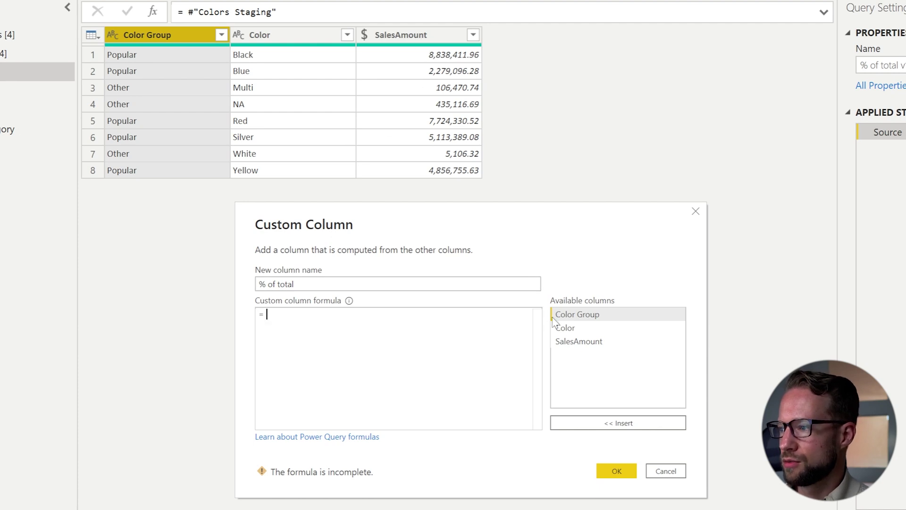
double_click(580, 341)
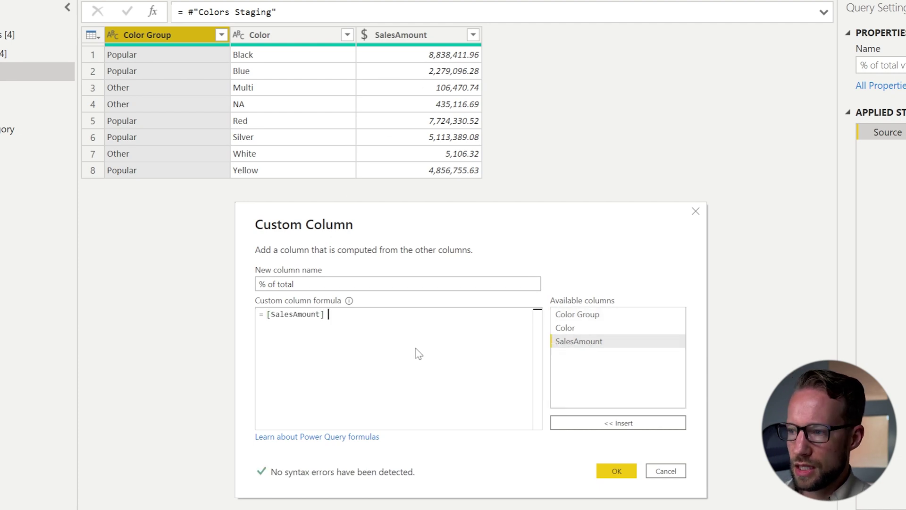
type("/")
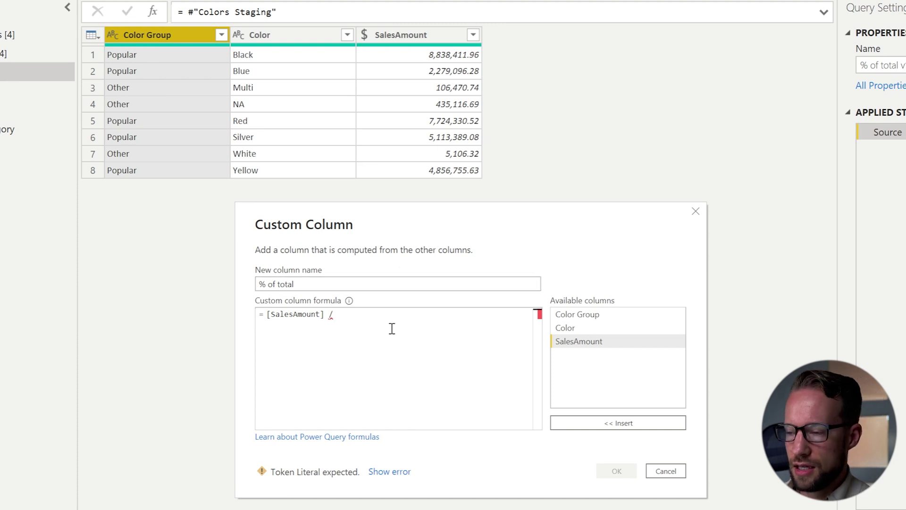
type("List.Sum(")
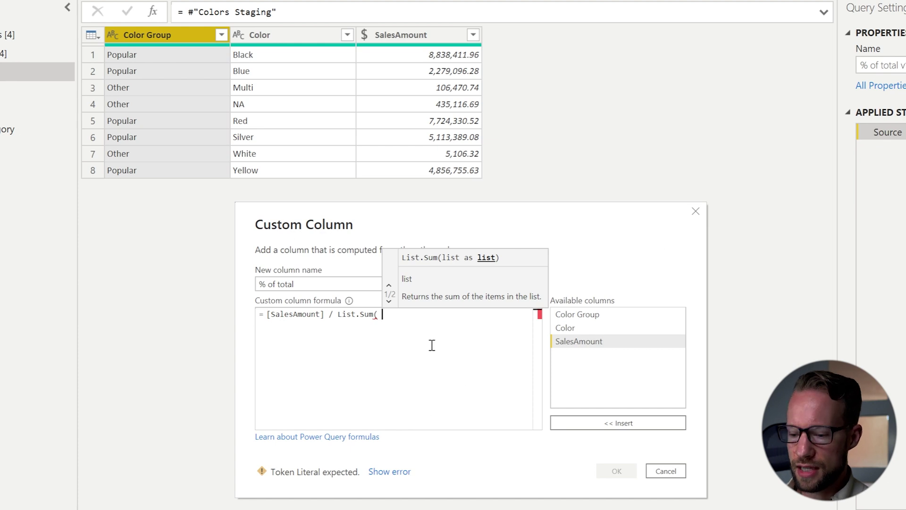
type("Source")
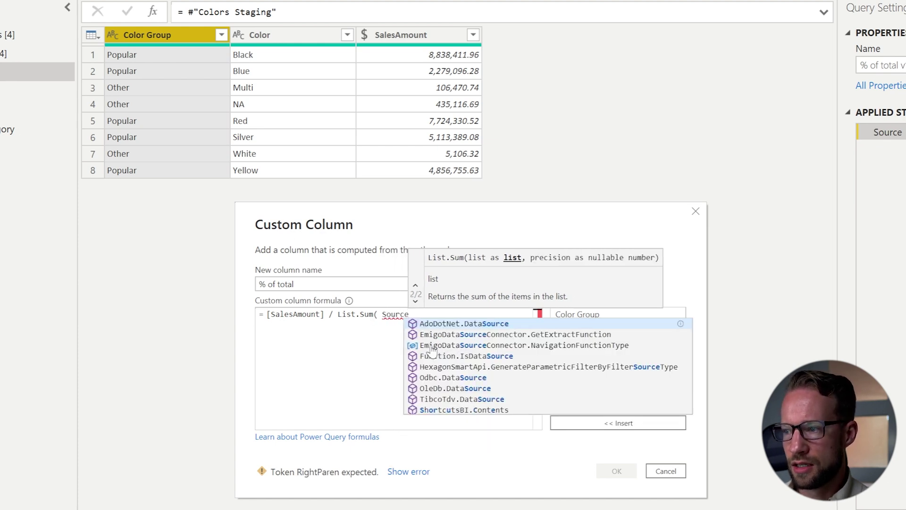
type("[")
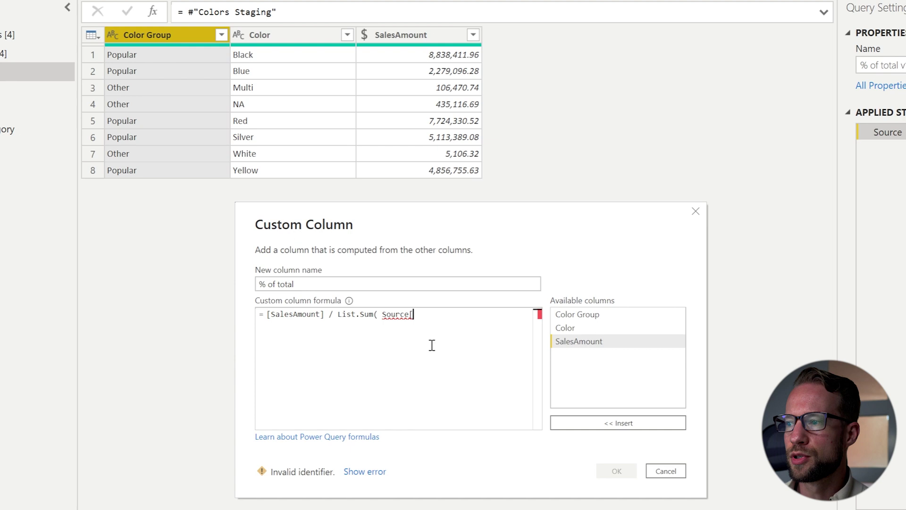
type("SalesAmoun")
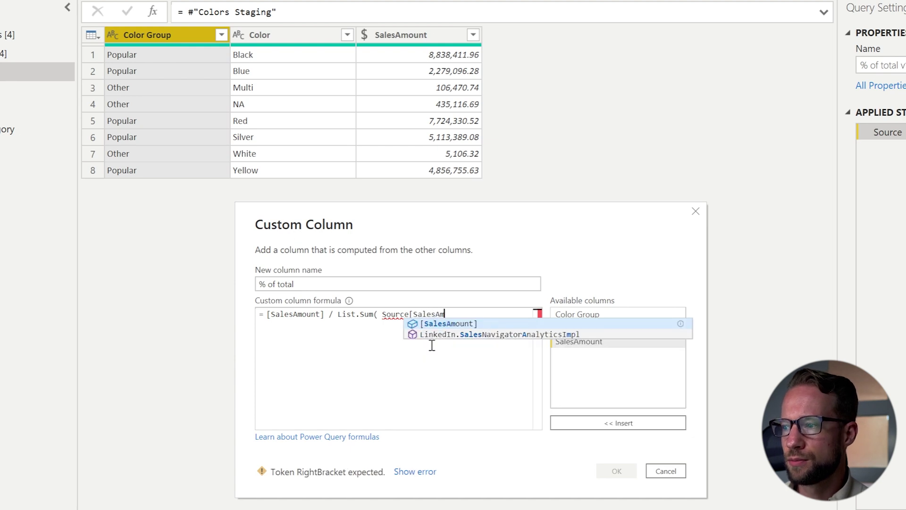
type("t]")
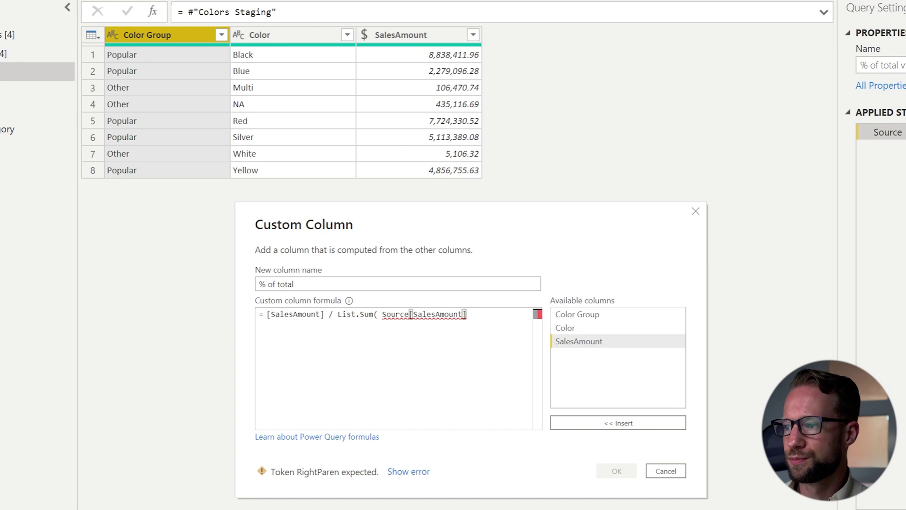
type(" )")
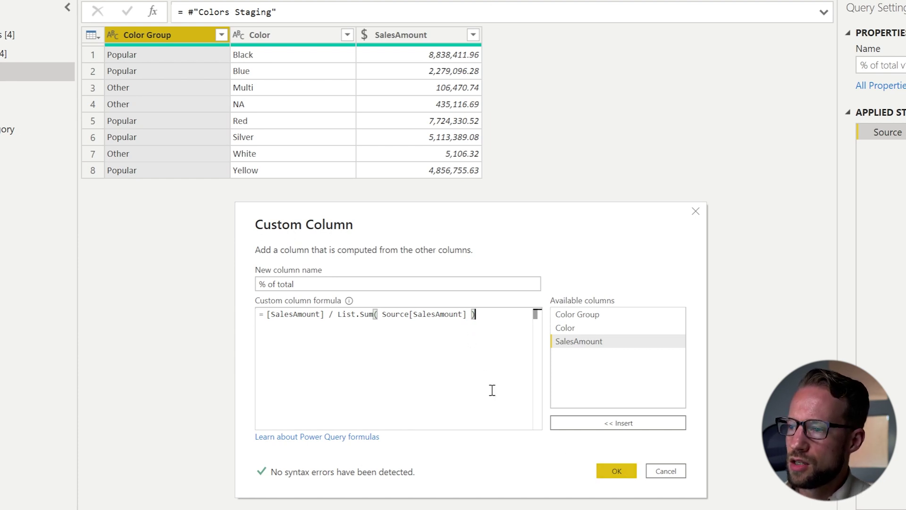
- Trim the formula to = List.Sum( Source[SalesAmount] ) and add the column, showing 29358677.22
left_click_drag(333, 315, 282, 318)
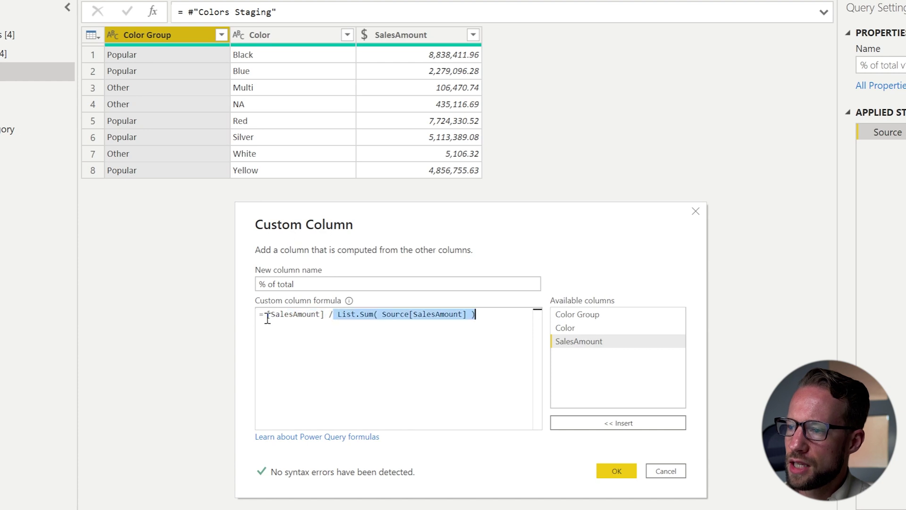
left_click(267, 315)
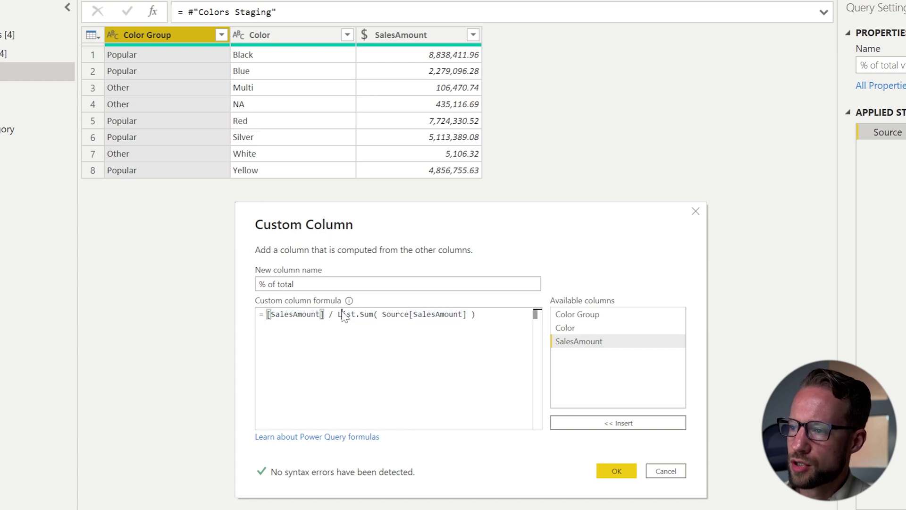
left_click_drag(333, 315, 265, 315)
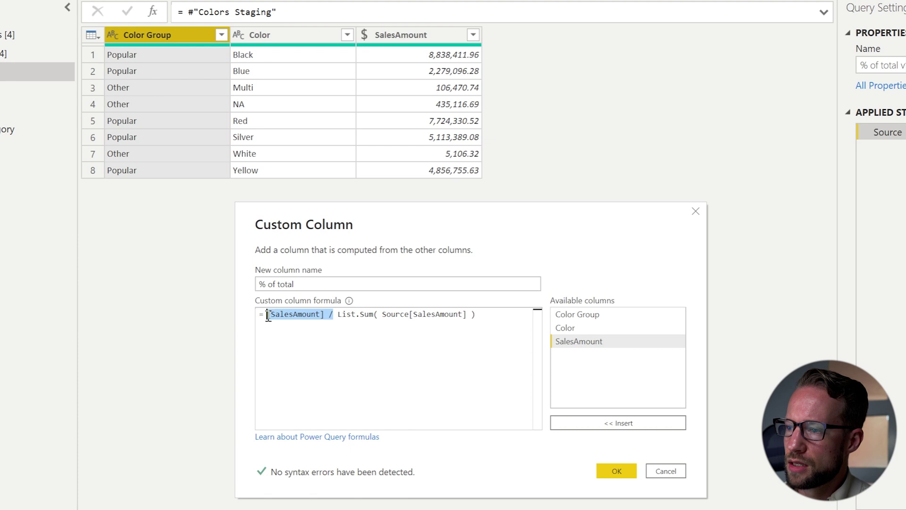
key("BackSpace")
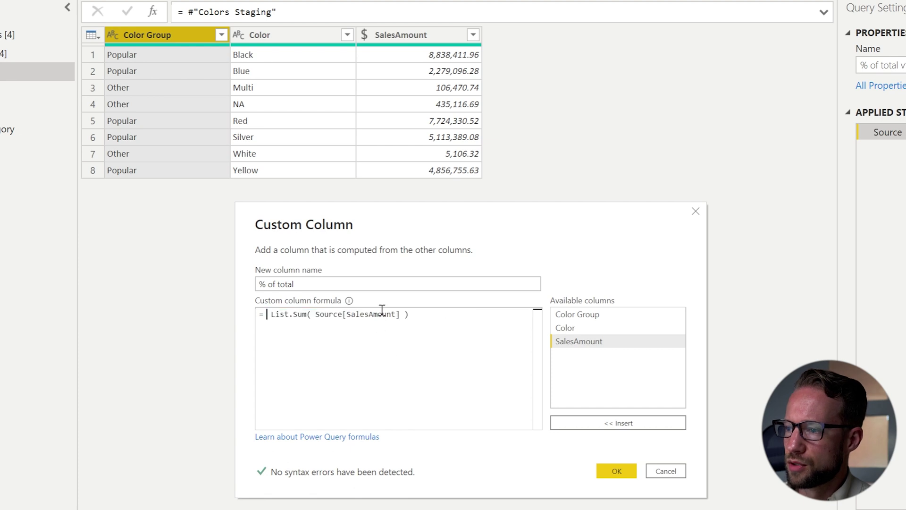
left_click(627, 471)
left_click(562, 68)
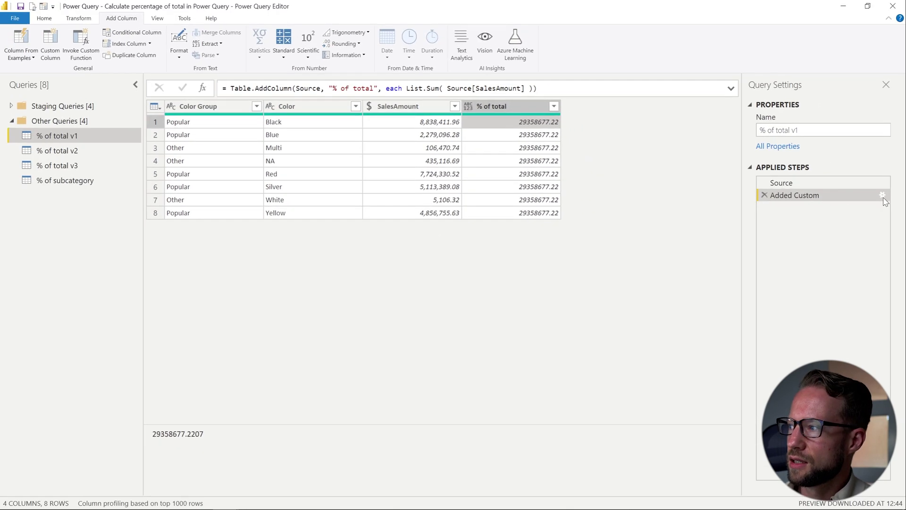
- Edit the Added Custom step to prefix the formula with [SalesAmount] / so it divides by the total
left_click(883, 195)
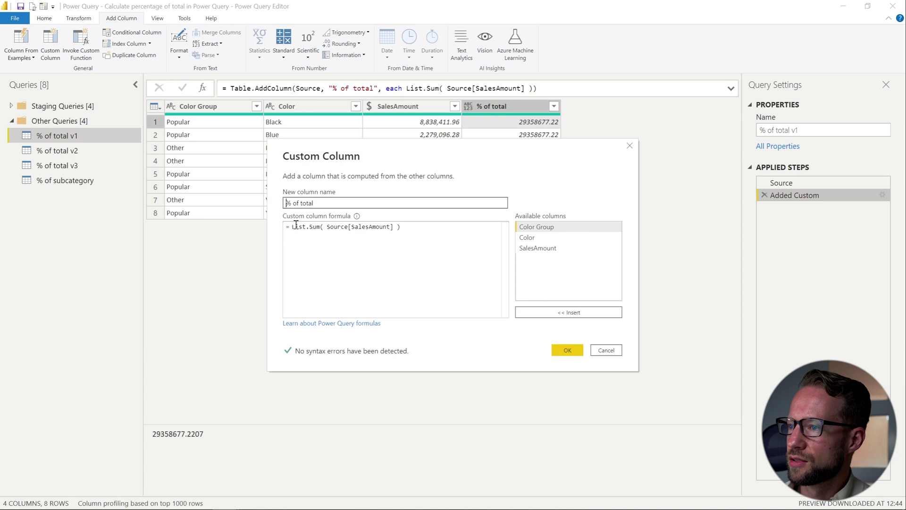
left_click(296, 224)
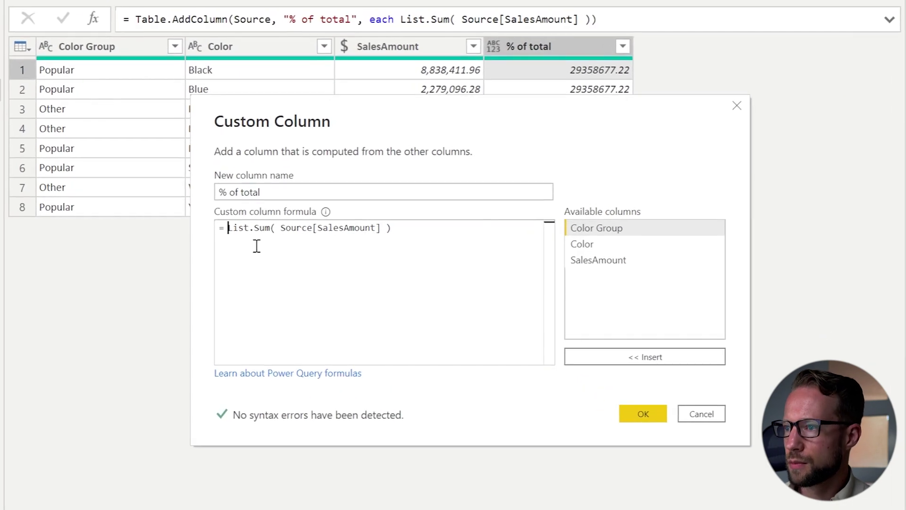
type("[SalesAmount] /")
left_click(635, 415)
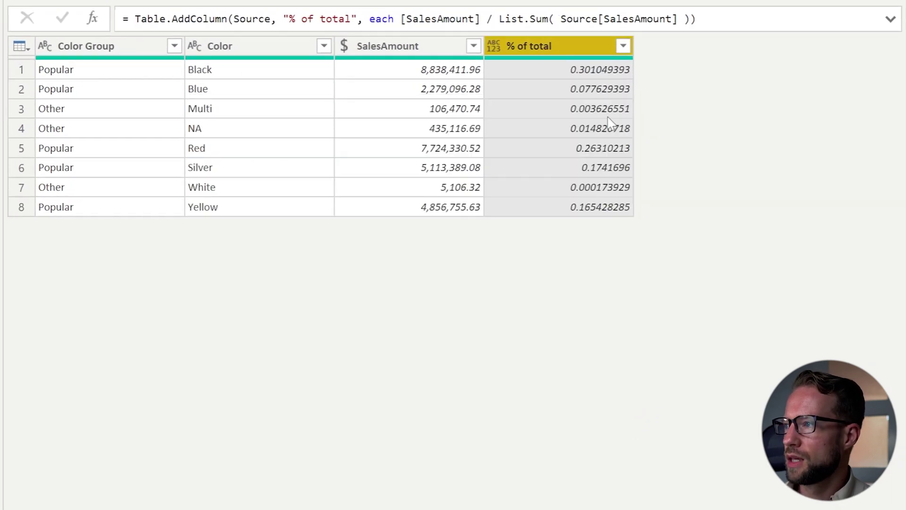
- Type % of total as Percentage (Black 30.10%) and switch to the % of total v2 query
left_click(496, 45)
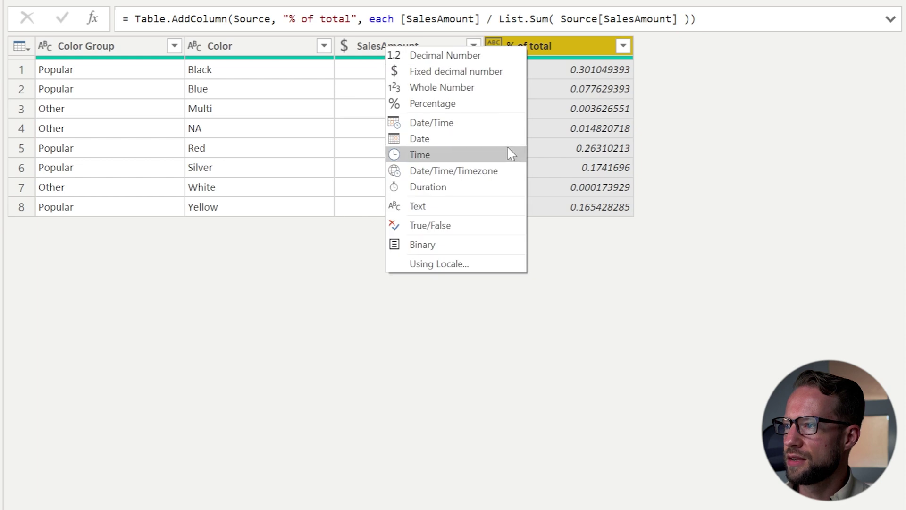
left_click(440, 105)
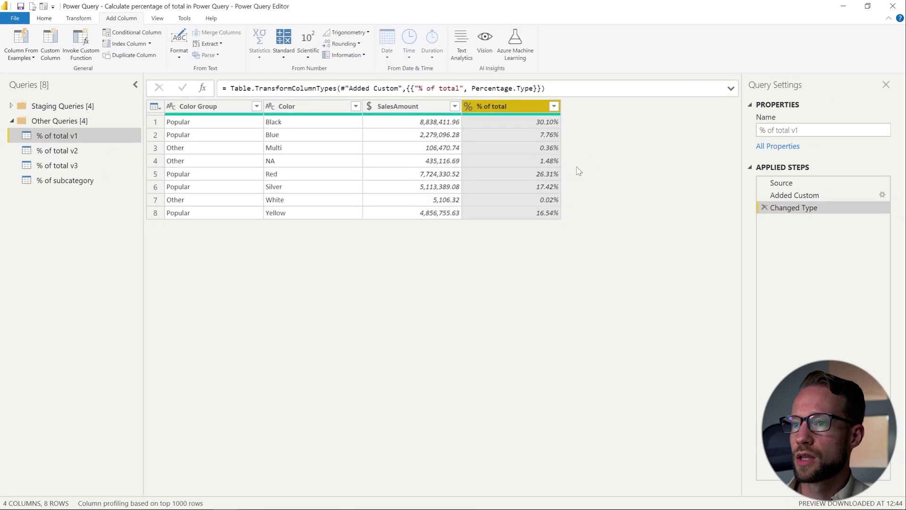
left_click(95, 151)
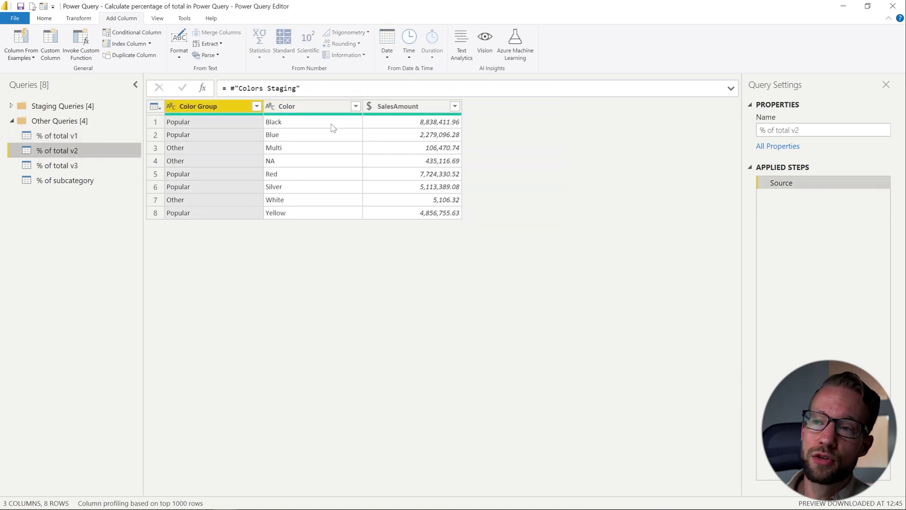
- Group % of total v2 with no grouping column into one TotalAmount row summing SalesAmount (29358677.22)
left_click(44, 17)
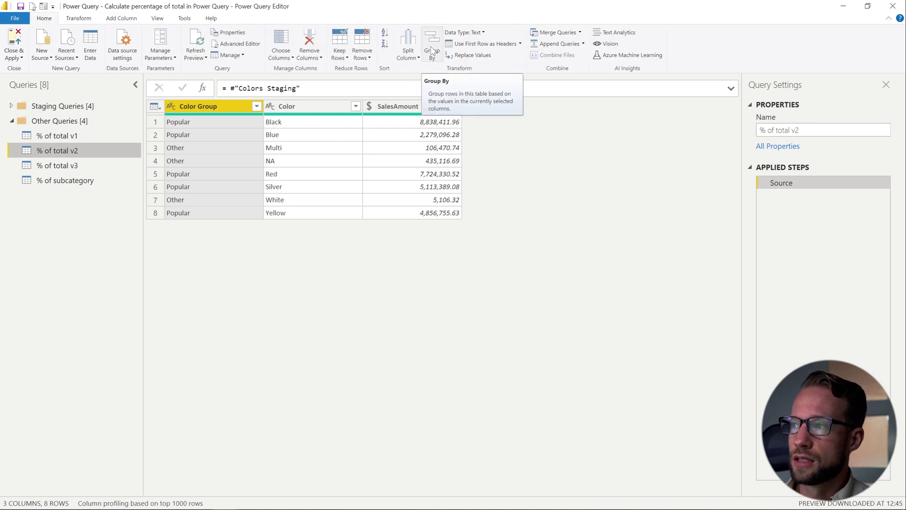
left_click(437, 56)
left_click(333, 225)
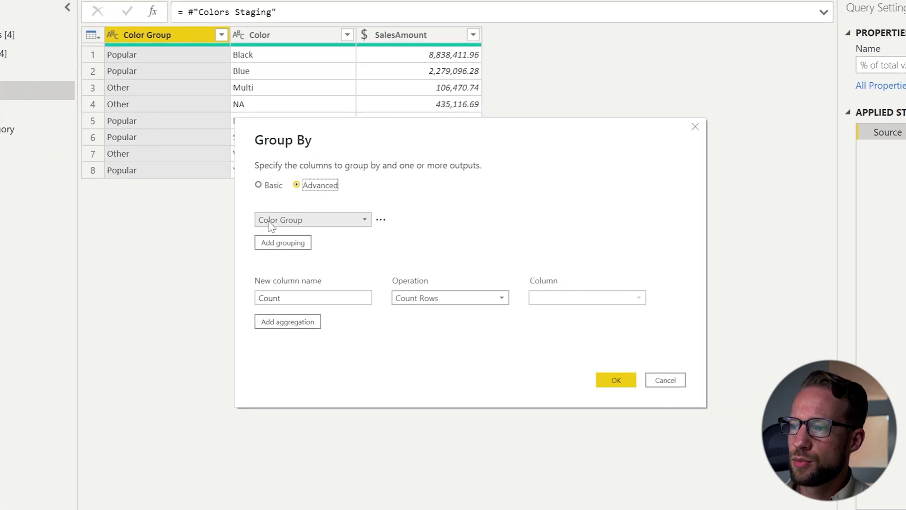
left_click(382, 221)
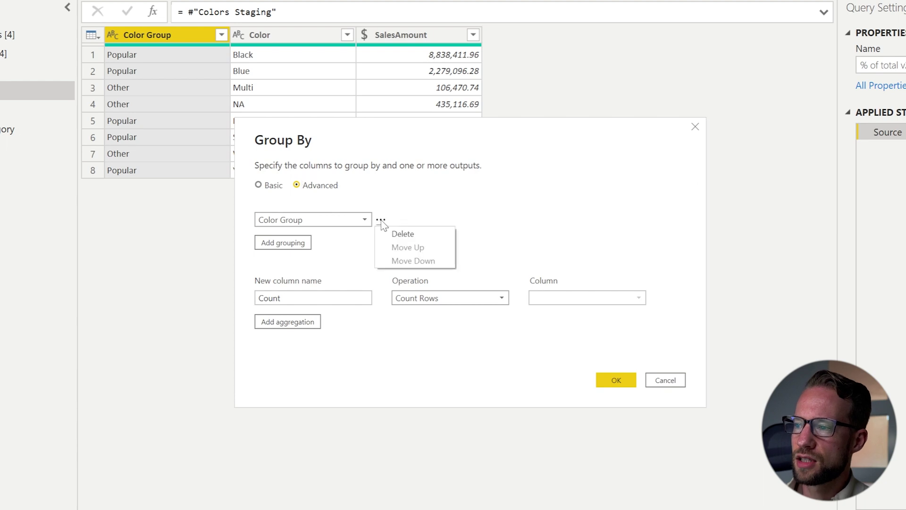
left_click(402, 234)
left_click(424, 277)
left_click(434, 291)
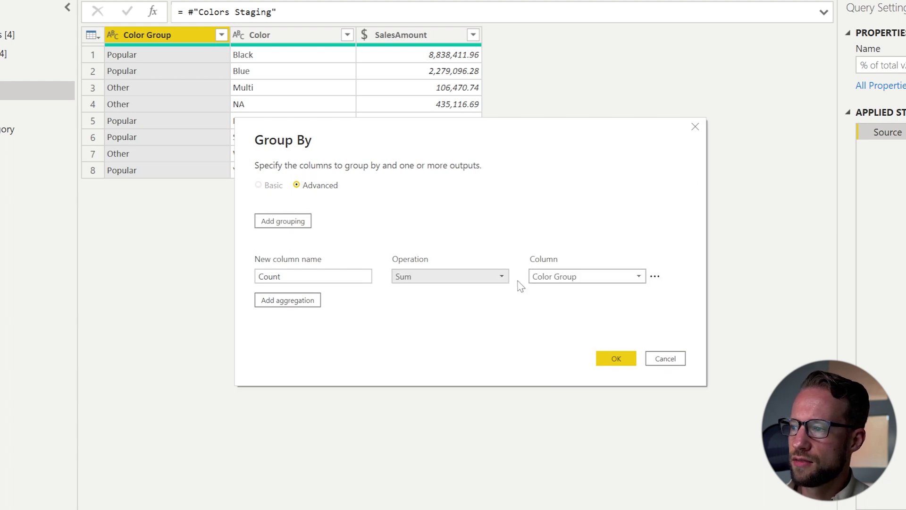
left_click(566, 276)
left_click(569, 317)
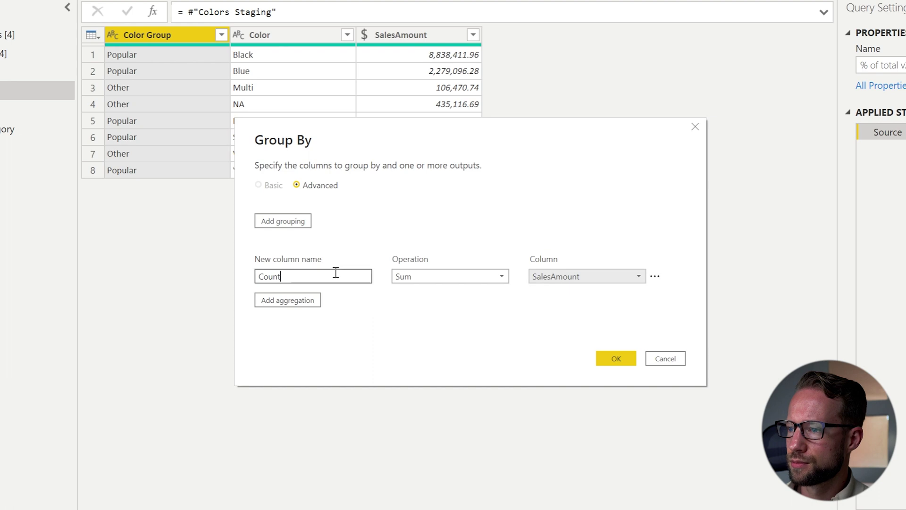
double_click(336, 272)
type("TotalAmo")
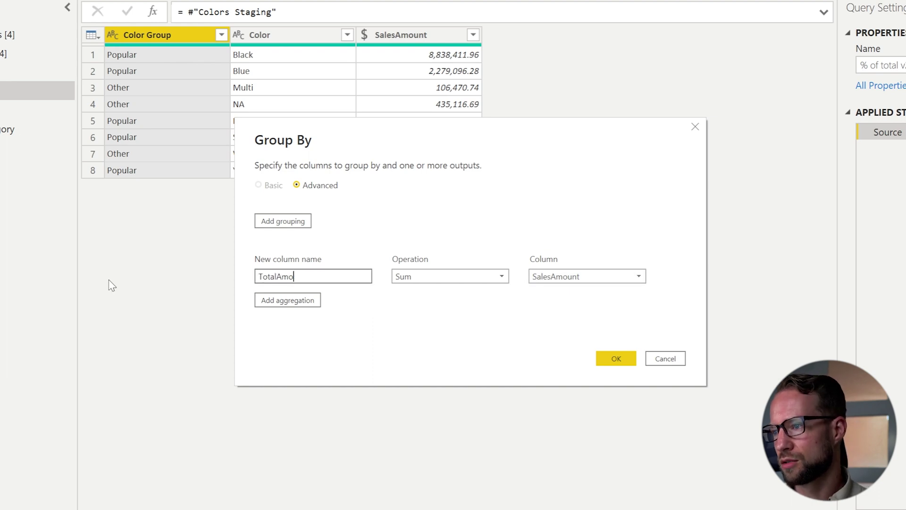
left_click(625, 358)
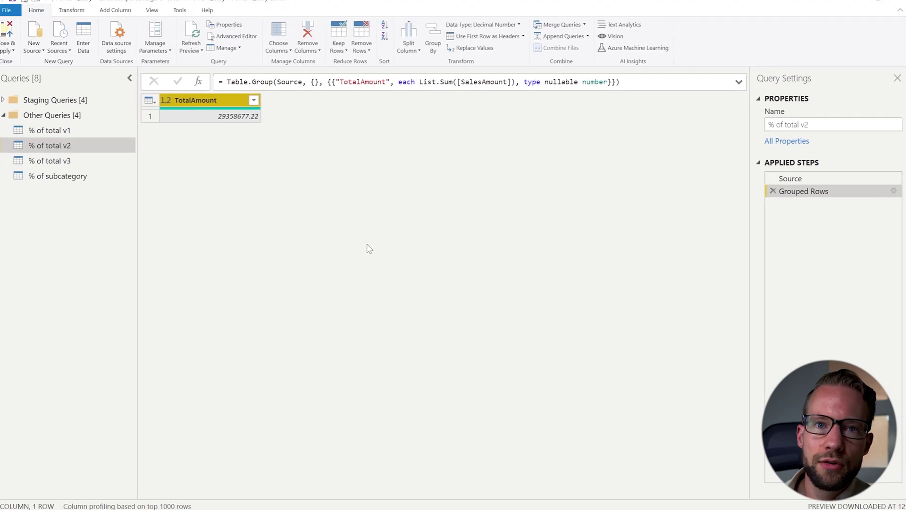
left_click(198, 122)
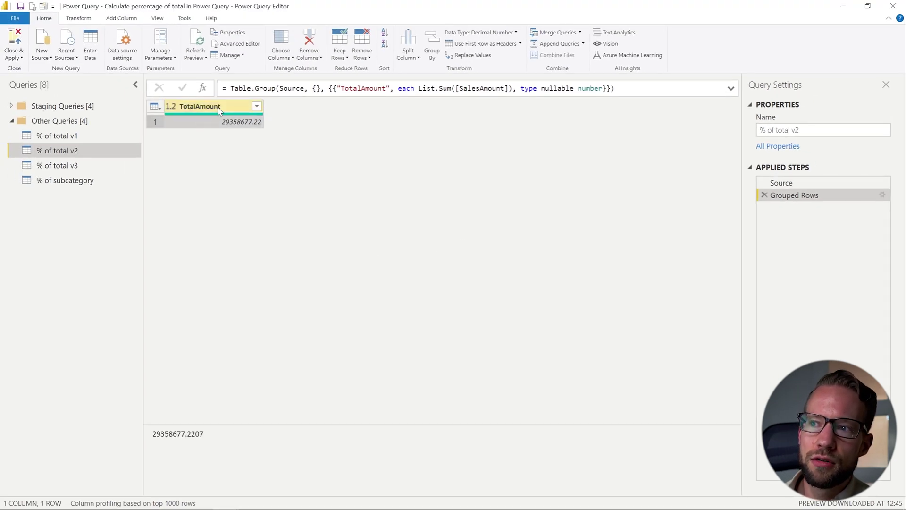
- Rename the Grouped Rows step to GroupedRows
left_click(219, 108)
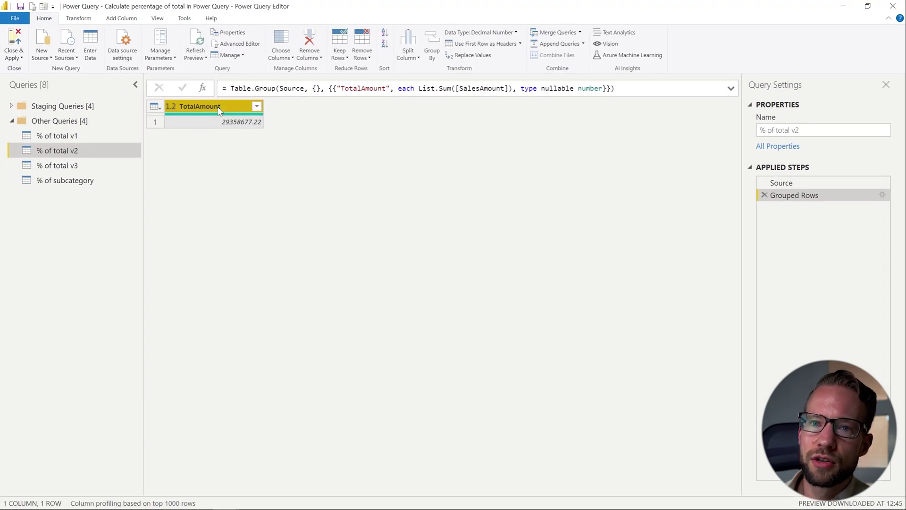
right_click(805, 195)
left_click(717, 197)
left_click(795, 196)
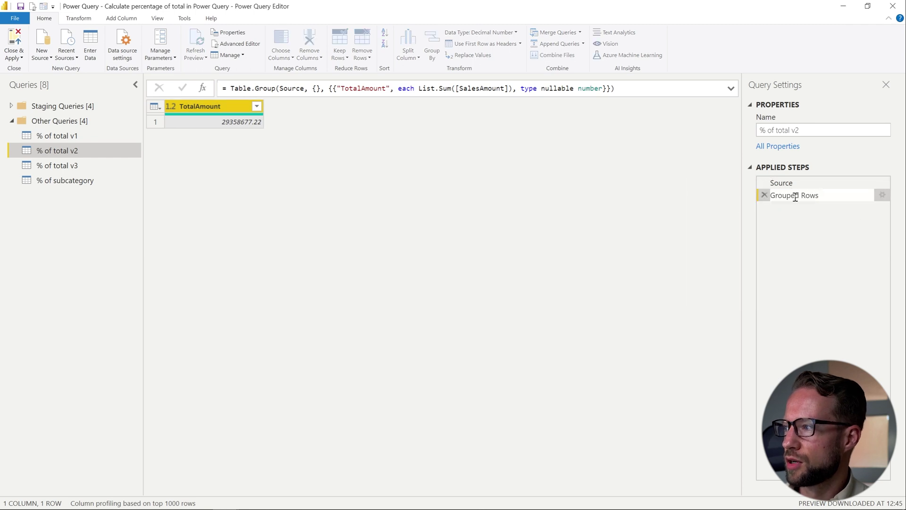
key("BackSpace")
key("Return")
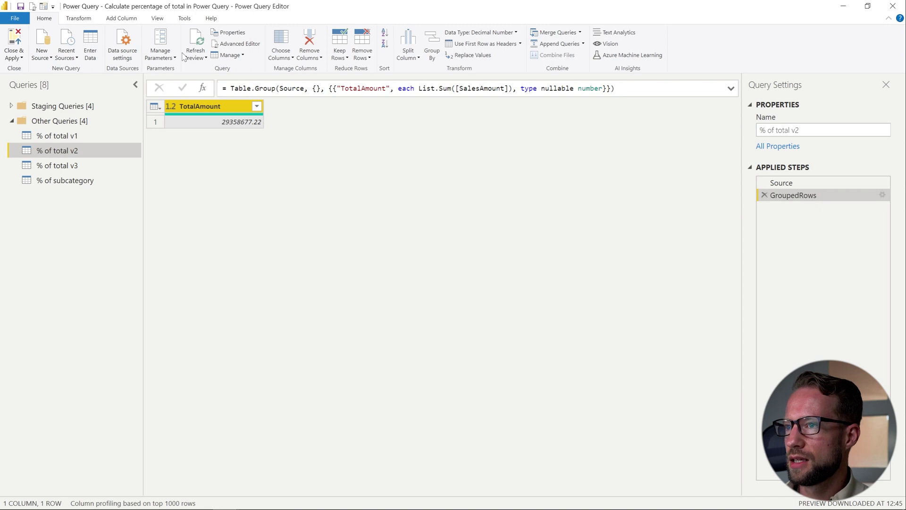
- Add a Custom1 step with formula = Source, returning the original 8-row colour table
left_click(207, 92)
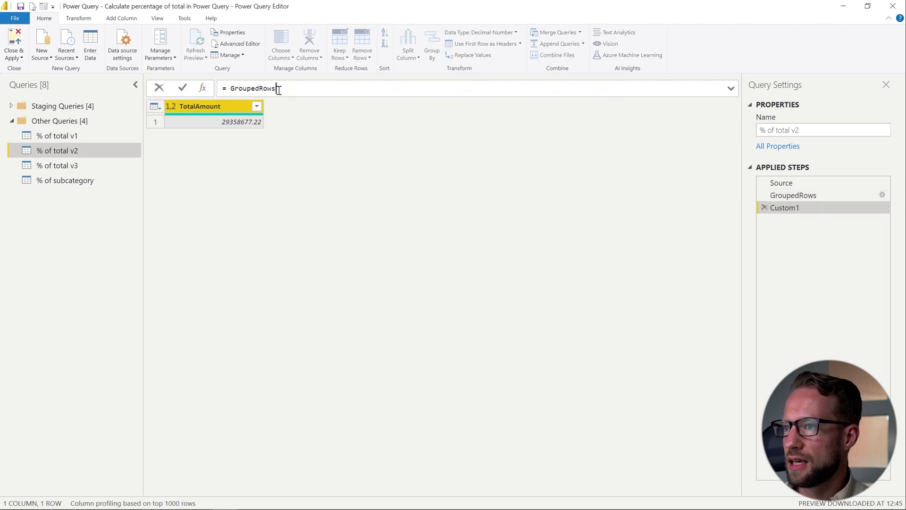
left_click_drag(277, 88, 232, 89)
type("Source")
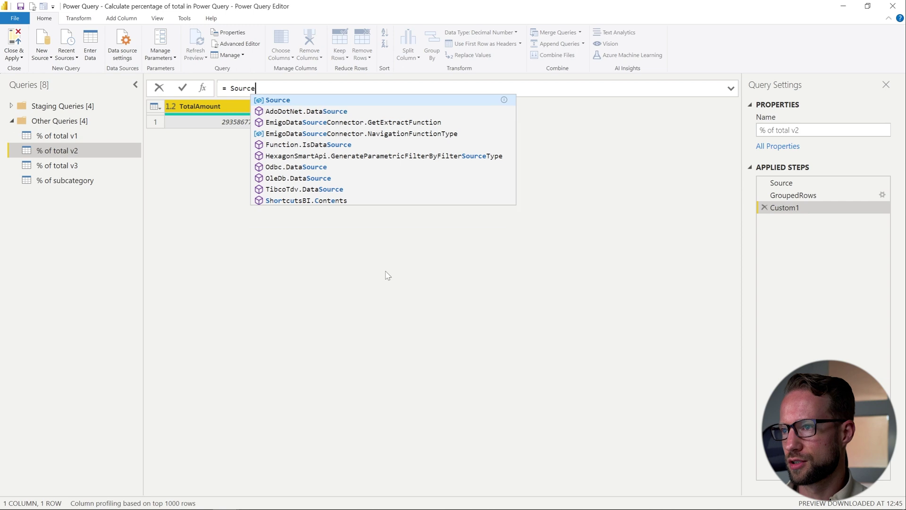
key("Return")
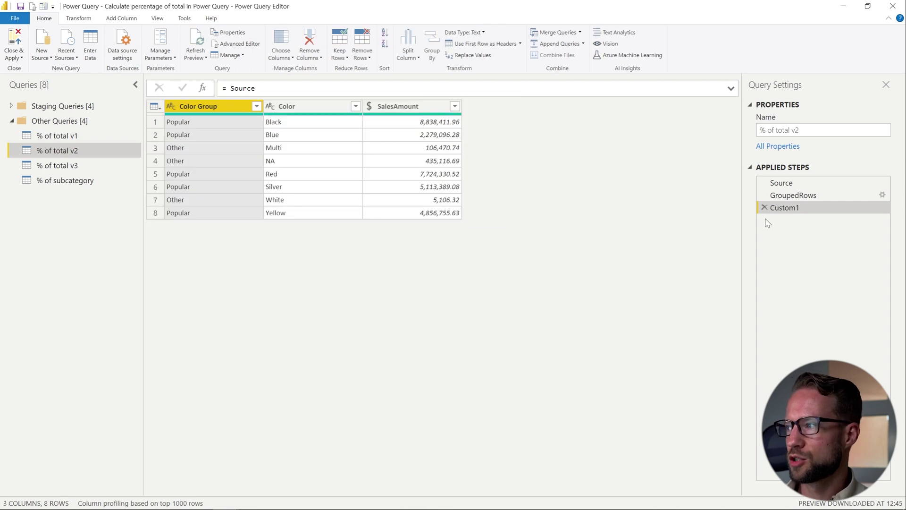
left_click(793, 184)
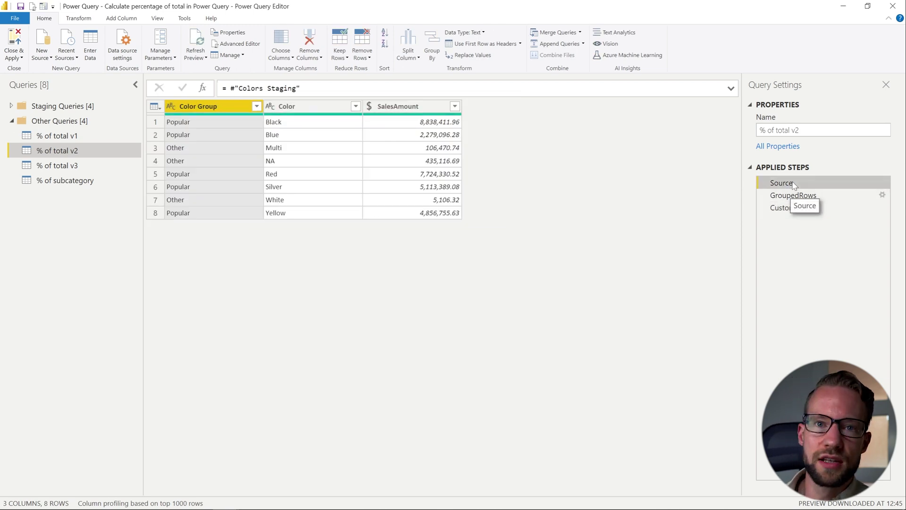
left_click(807, 197)
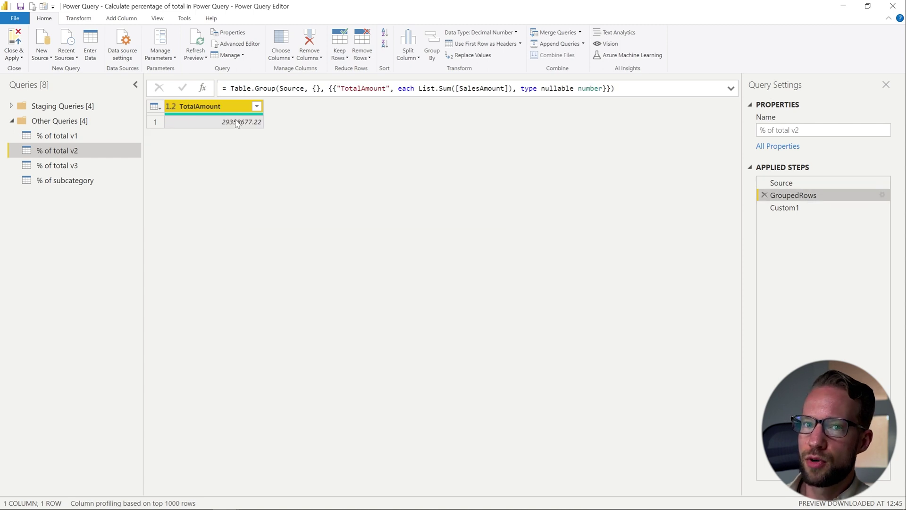
left_click(801, 209)
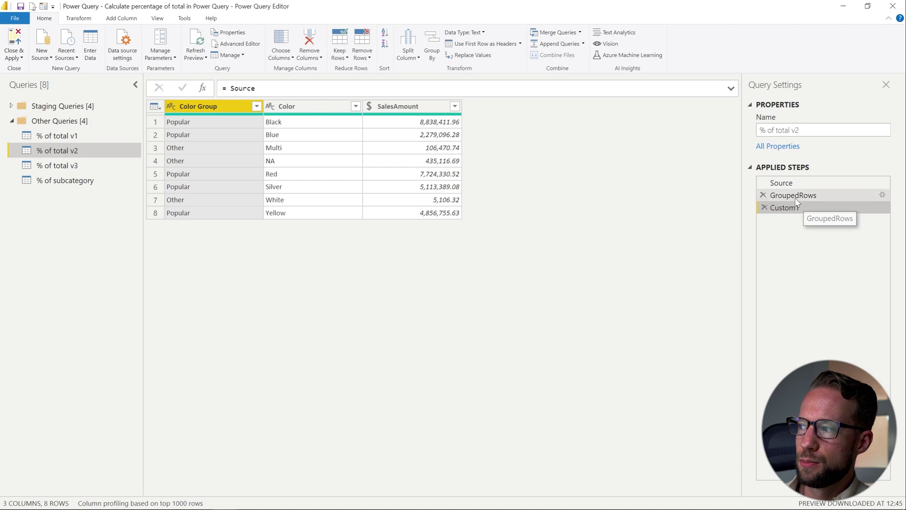
left_click(804, 196)
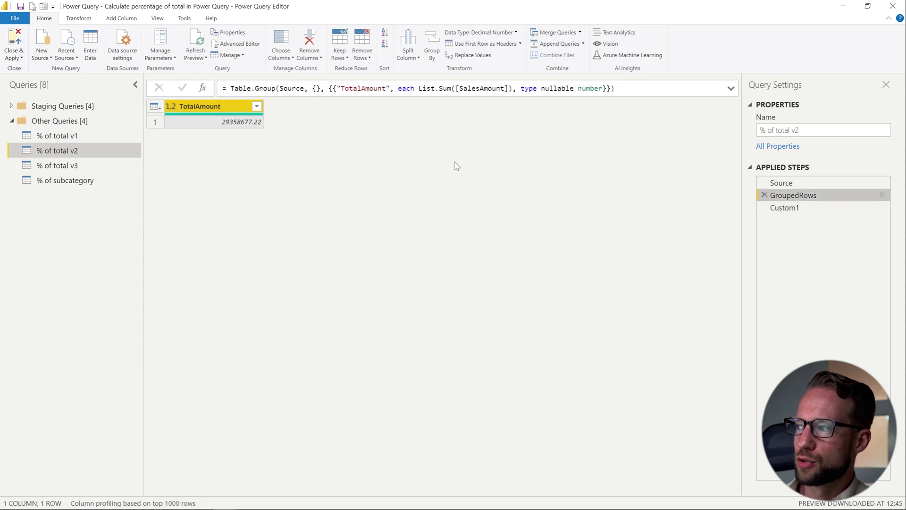
left_click(801, 208)
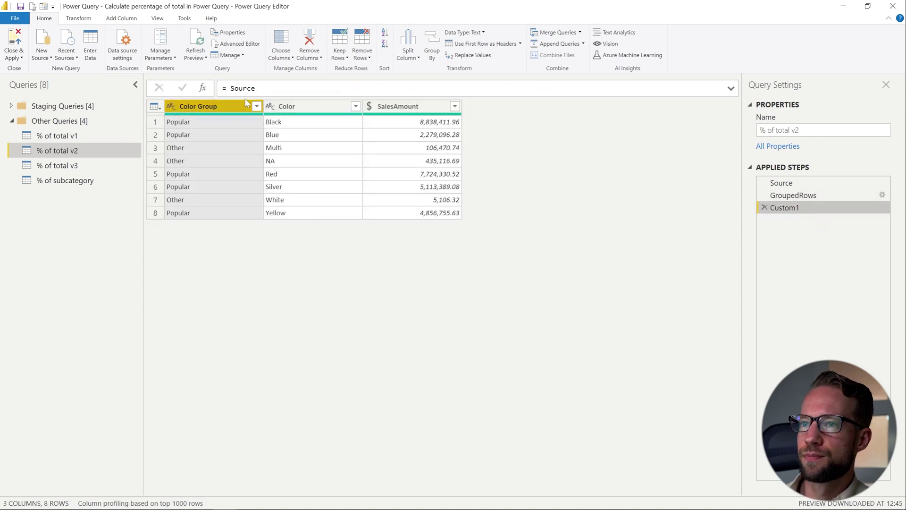
- Add a Custom column [SalesAmount] / GroupedRows[TotalAmount]{0} and type it as Percentage (Black 30.10%)
left_click(121, 19)
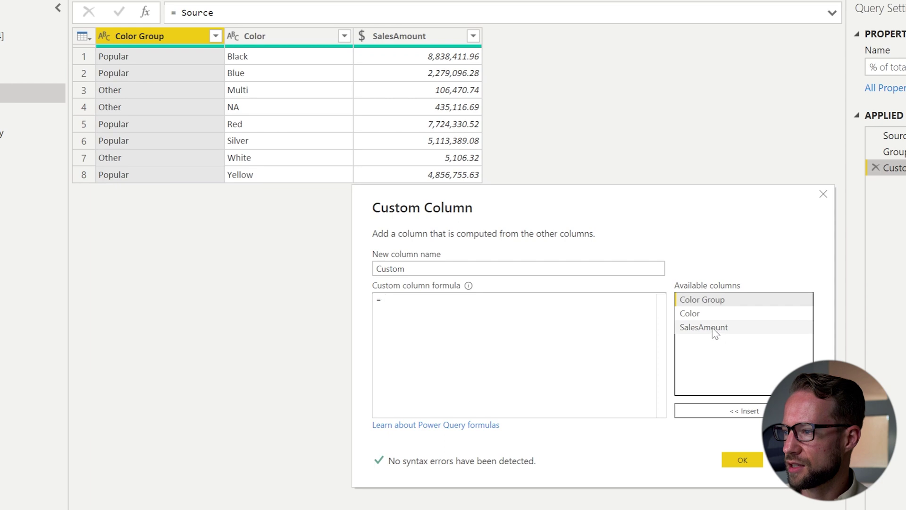
double_click(712, 329)
type("/ ")
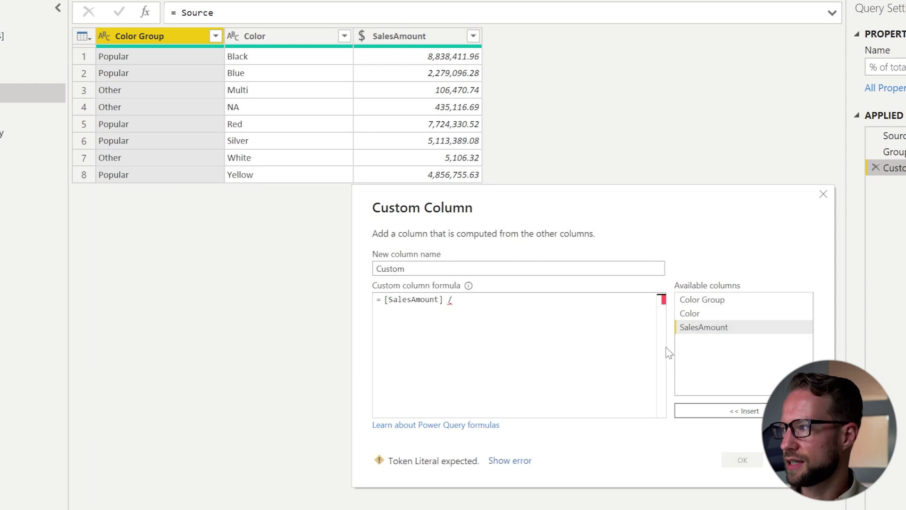
type("Grouped")
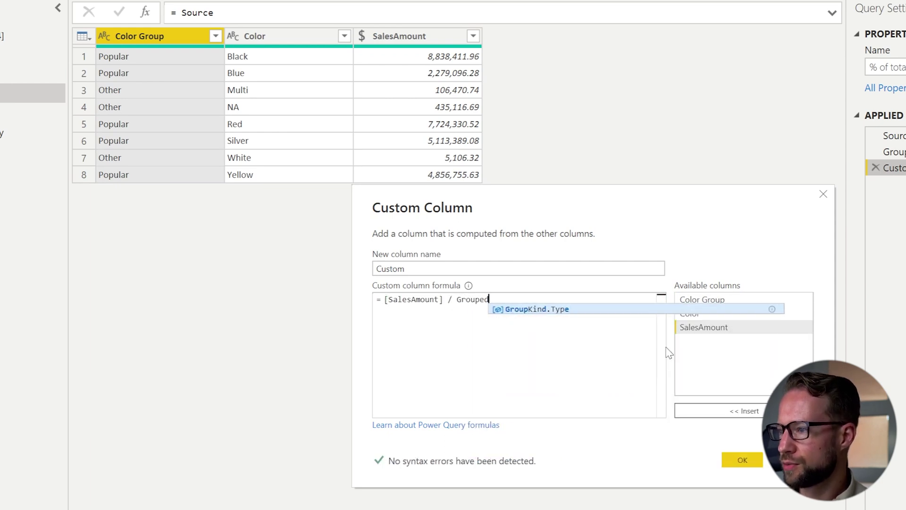
type("Rows")
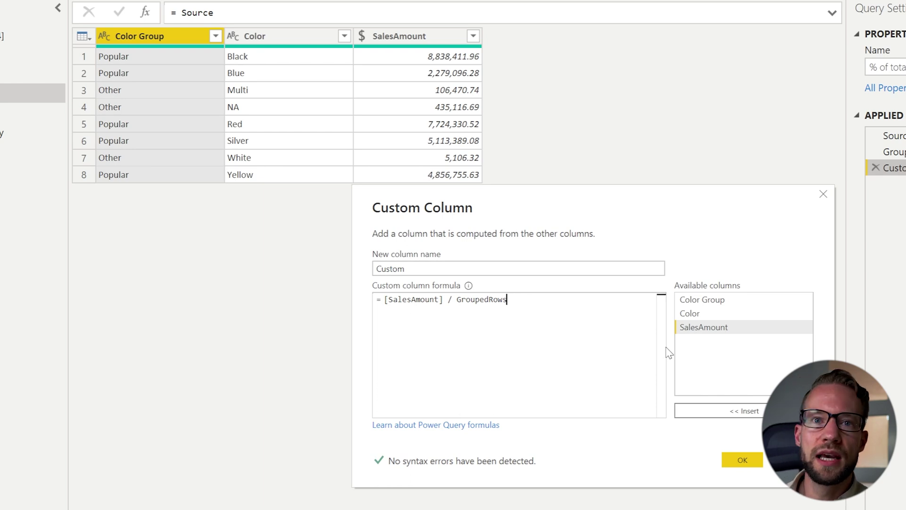
type("[")
type("Tot")
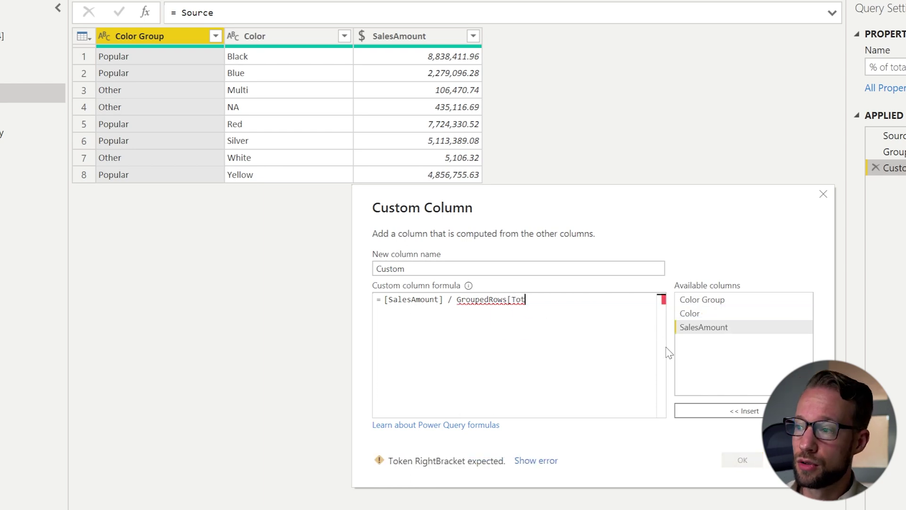
type("alAmount]")
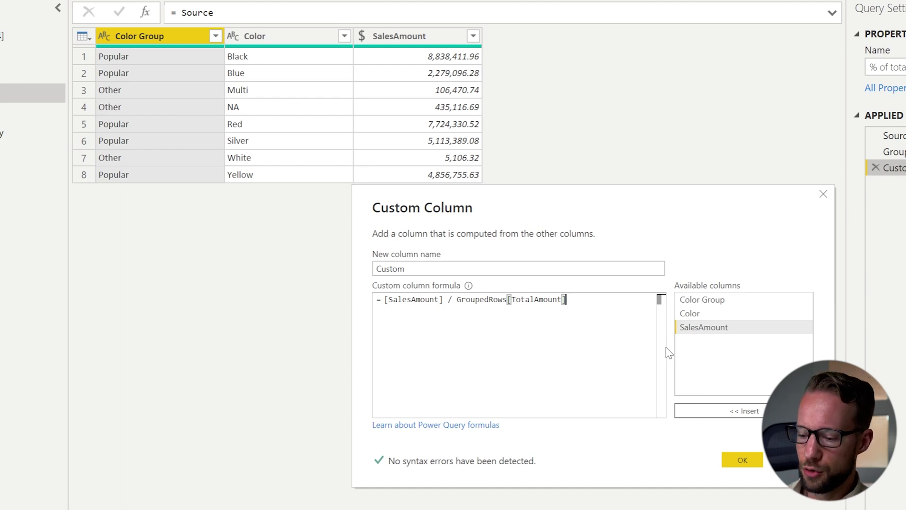
type("{")
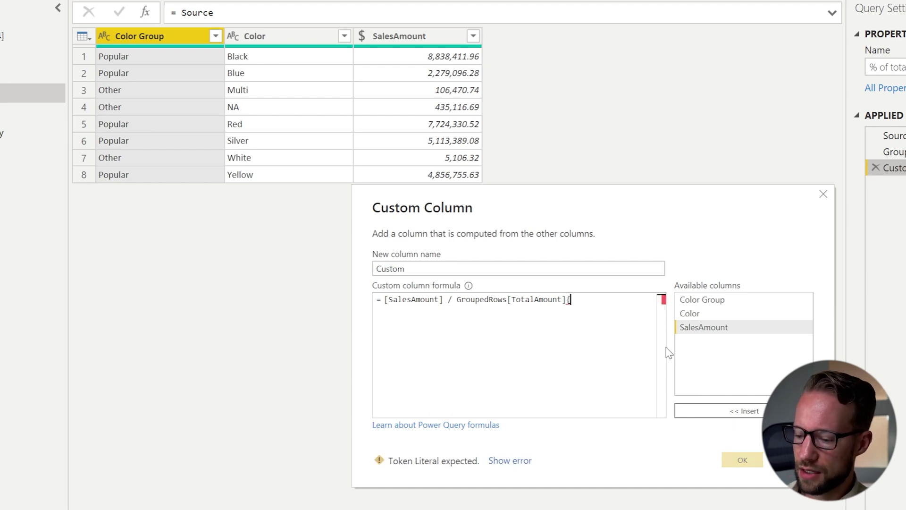
type("0}")
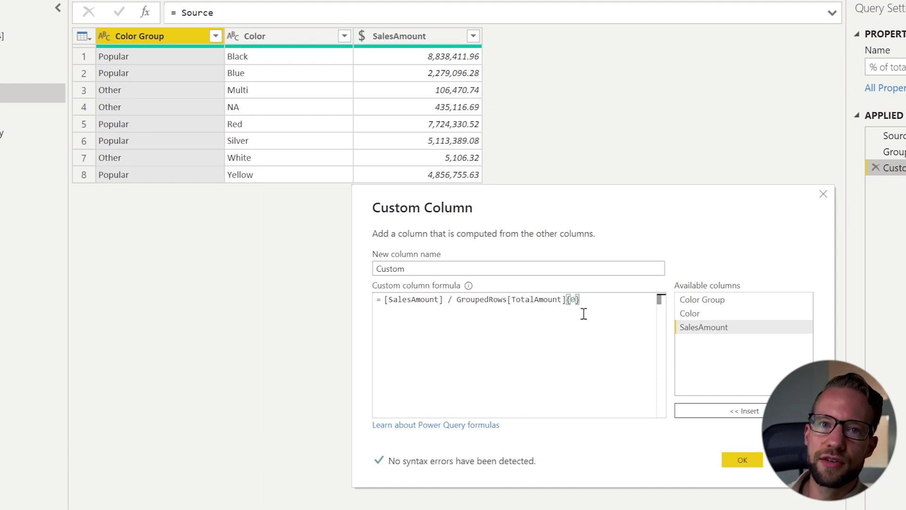
left_click(740, 462)
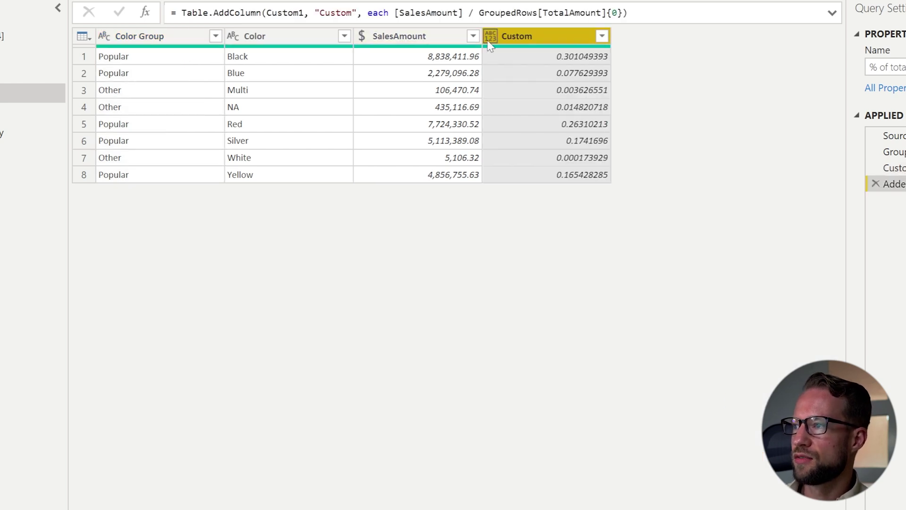
left_click(490, 38)
left_click(446, 89)
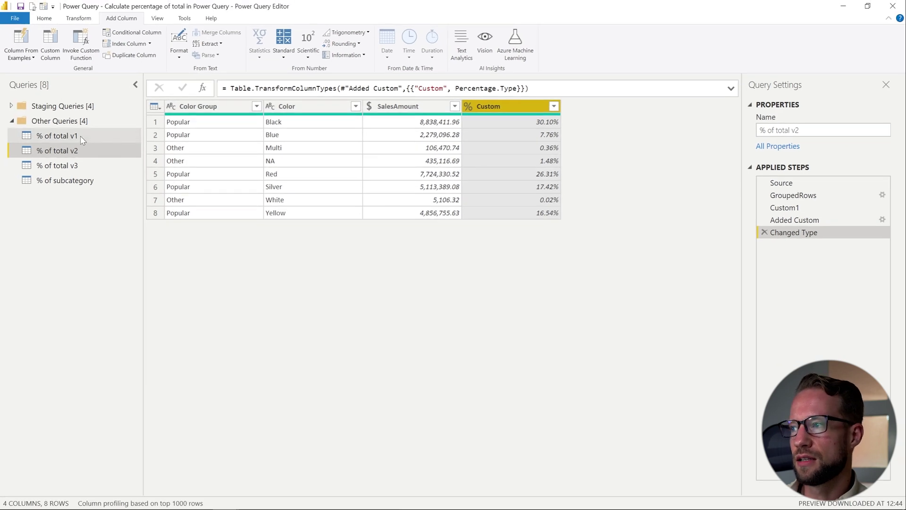
- Switch to the % of total v3 query and open Group By in Advanced mode
left_click(70, 136)
left_click(84, 152)
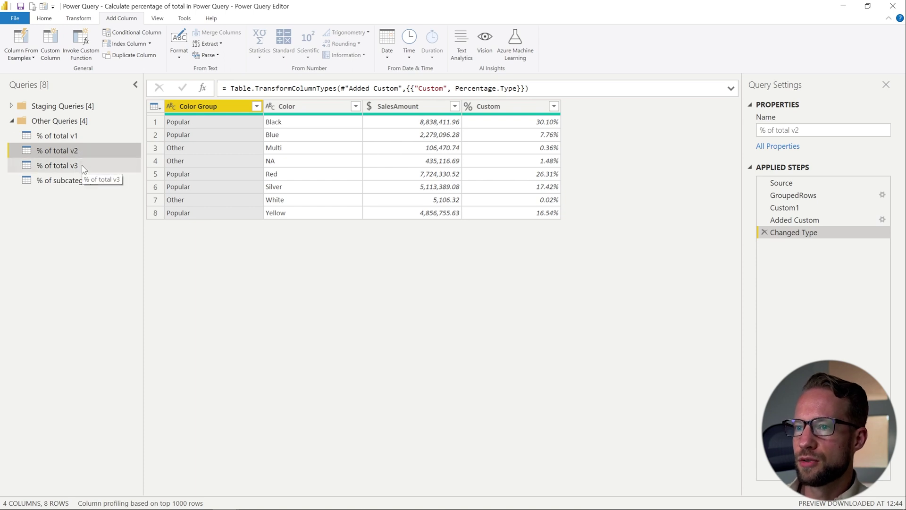
left_click(84, 166)
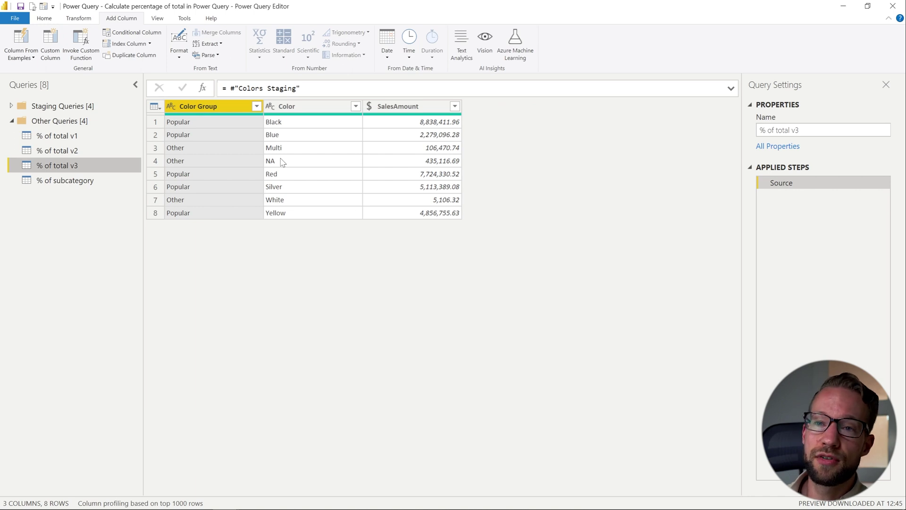
left_click(46, 20)
left_click(431, 48)
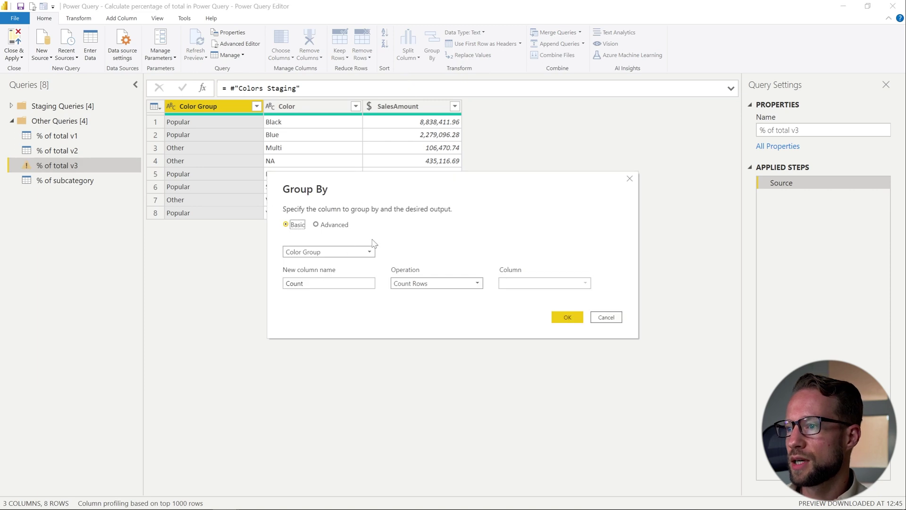
left_click(316, 224)
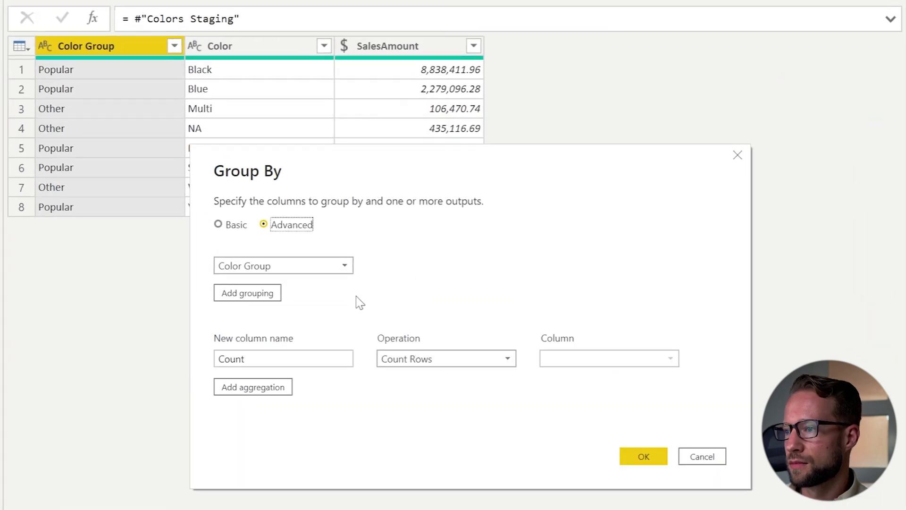
- Remove the Color Group grouping and output Sum of SalesAmount as Count plus All Rows as Details
left_click(361, 265)
left_click(383, 280)
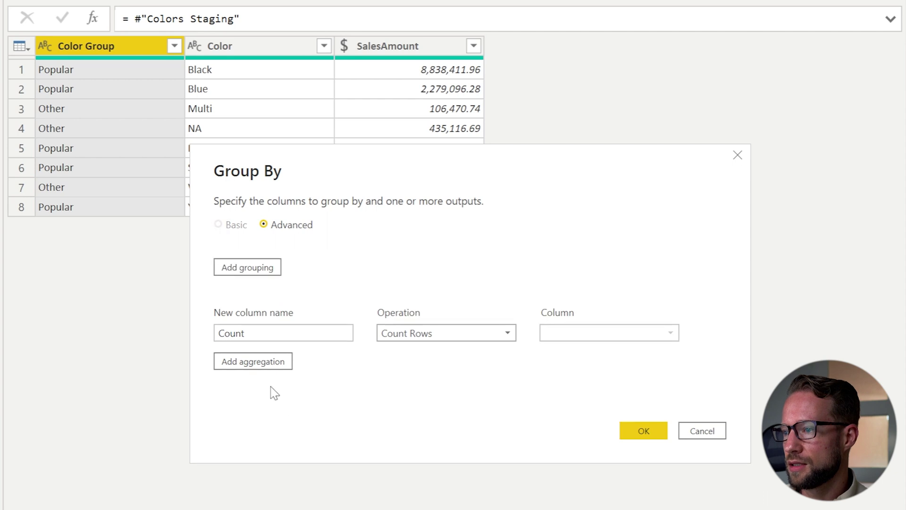
left_click(263, 364)
left_click(421, 336)
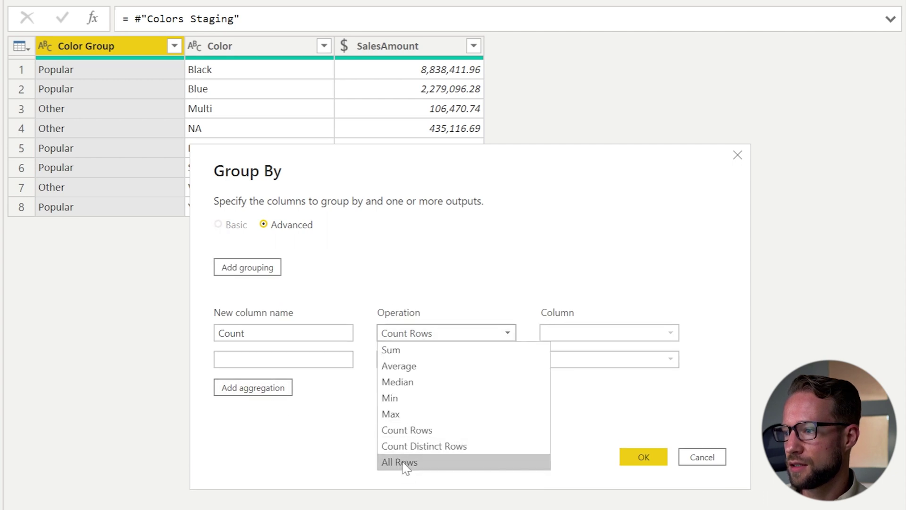
left_click(396, 350)
left_click(590, 333)
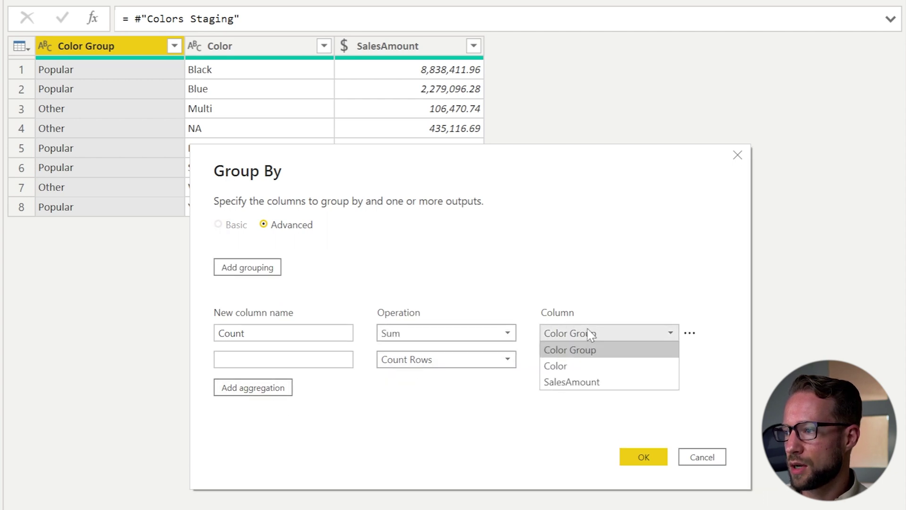
left_click(569, 381)
left_click(422, 362)
left_click(417, 488)
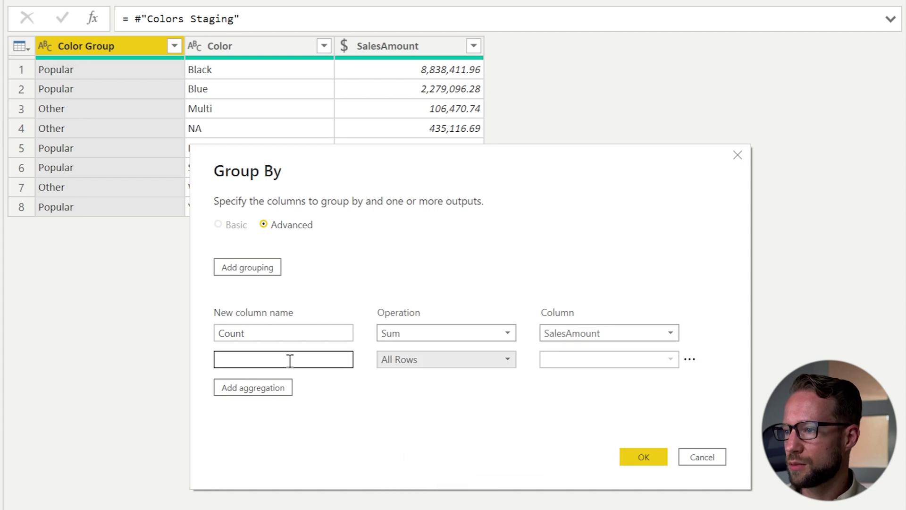
left_click(290, 360)
type("Details")
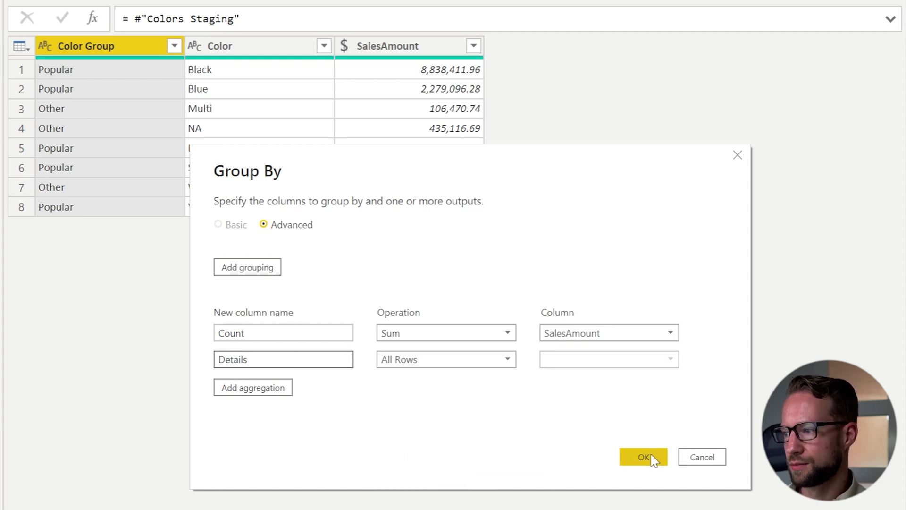
left_click(650, 457)
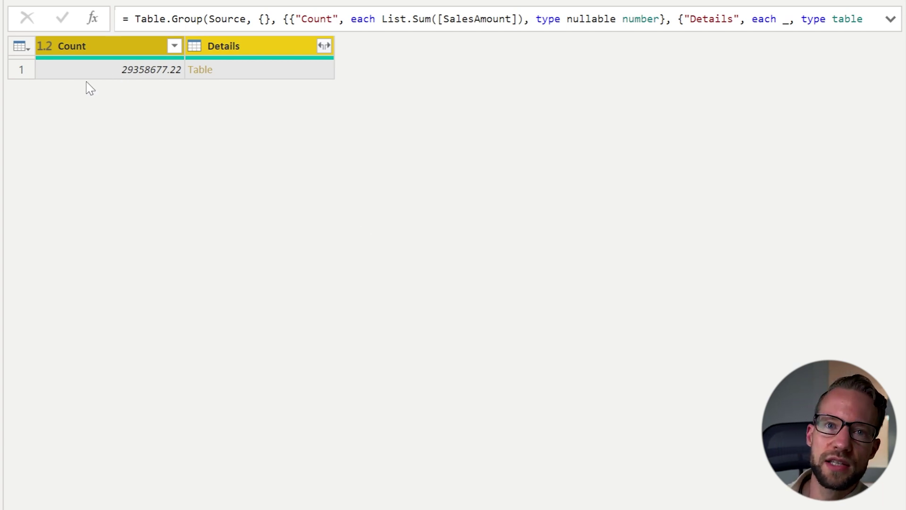
- Expand all Details columns so each of the 8 colour rows shows Count 29358677.22
left_click(259, 71)
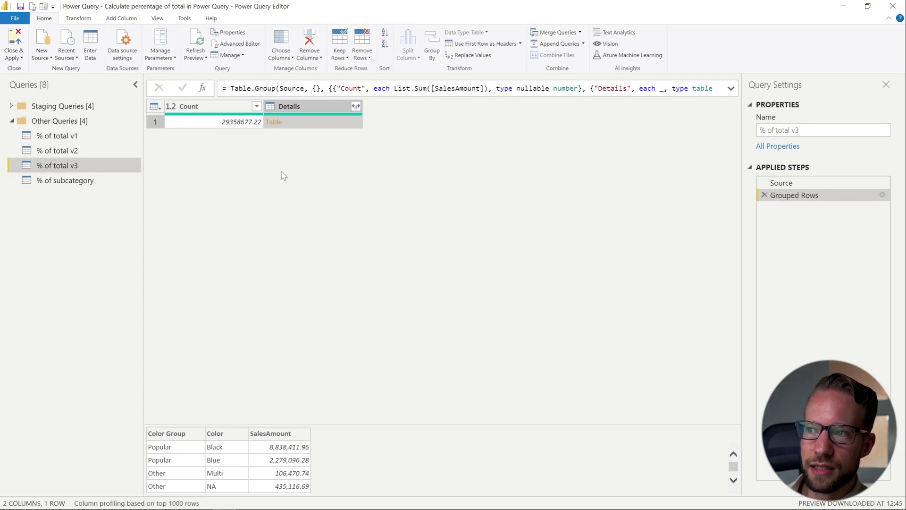
left_click(355, 106)
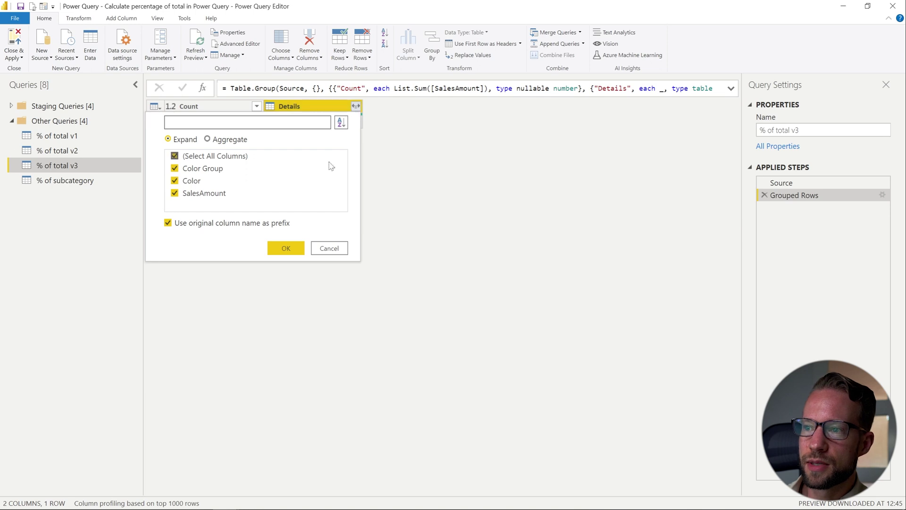
left_click(285, 248)
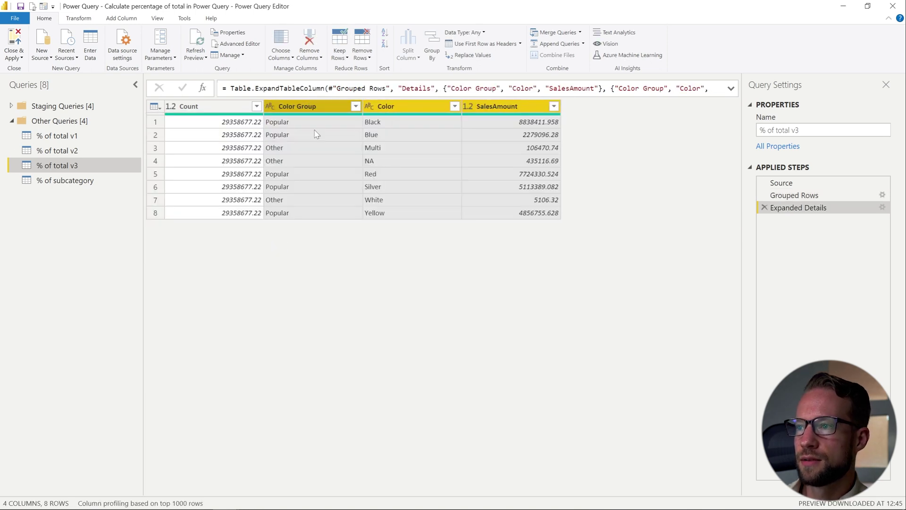
left_click(226, 107)
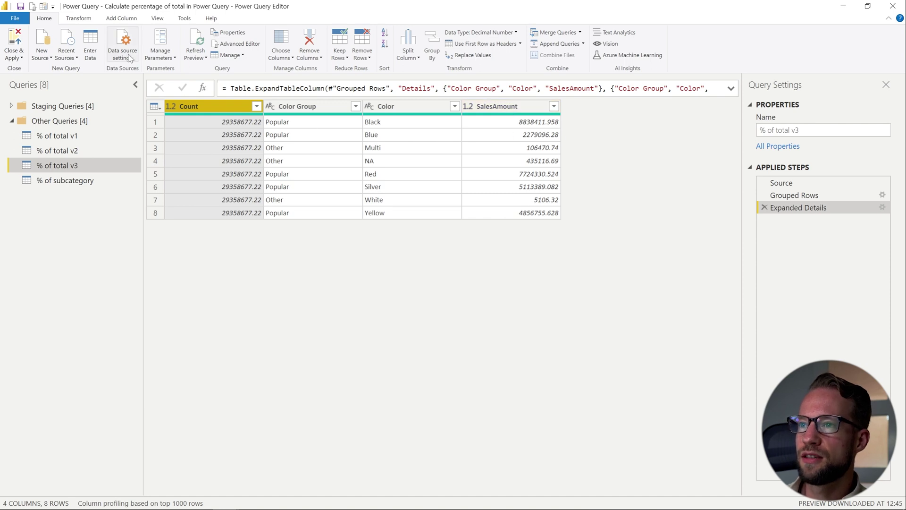
- Add a Custom column [SalesAmount] / [Count] typed as Percentage (Black 30.10%, Red 26.31%)
left_click(122, 19)
left_click(44, 59)
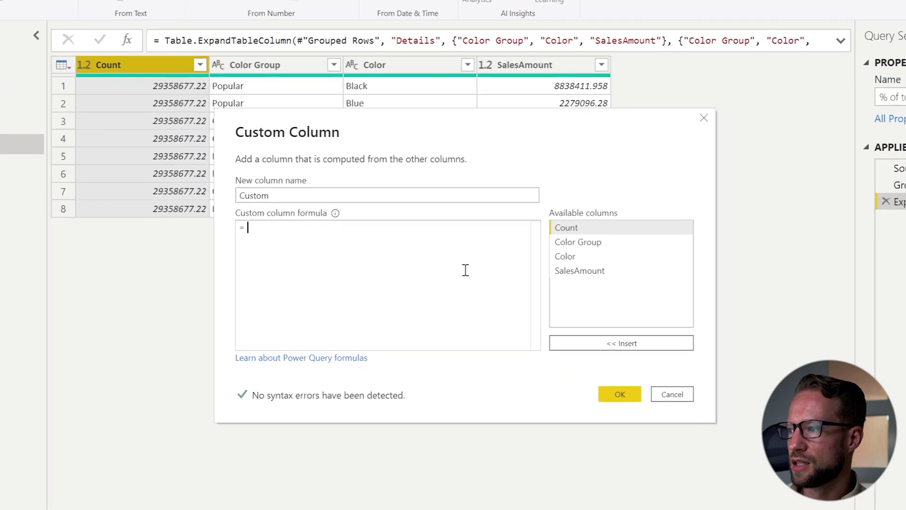
double_click(588, 272)
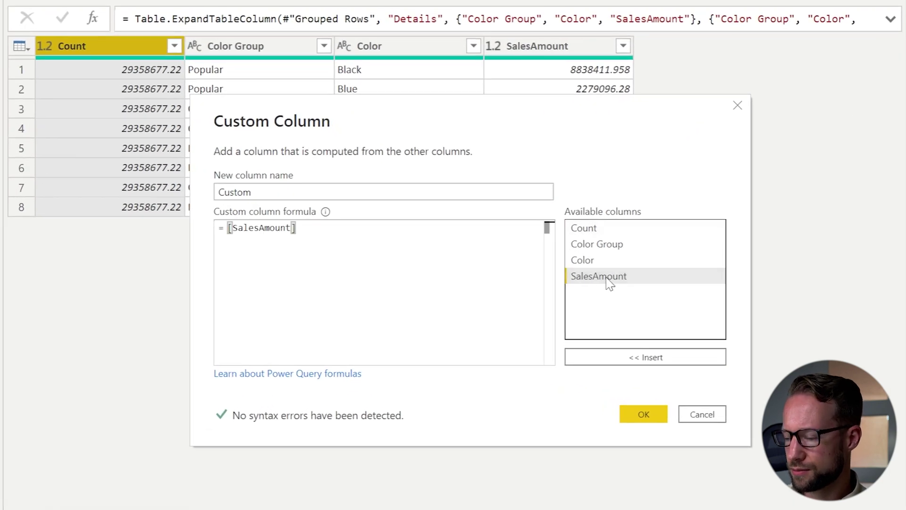
type("/")
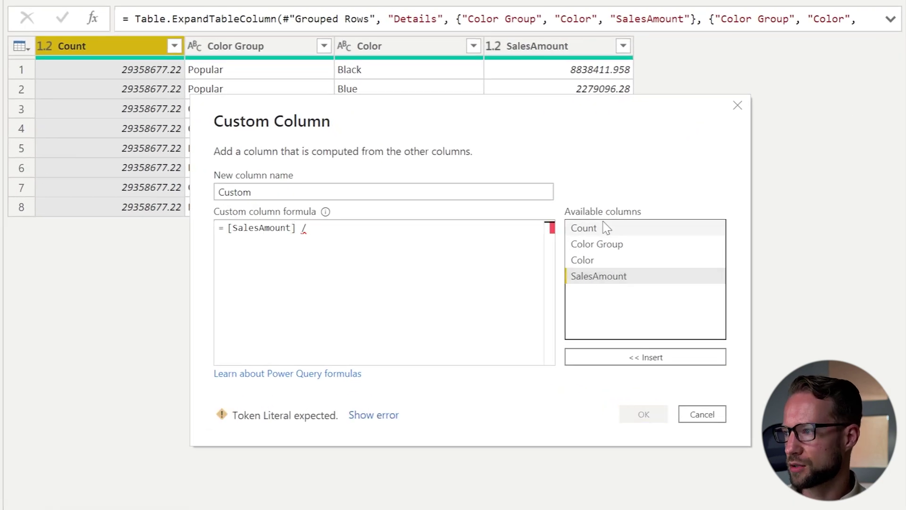
double_click(607, 229)
left_click(644, 415)
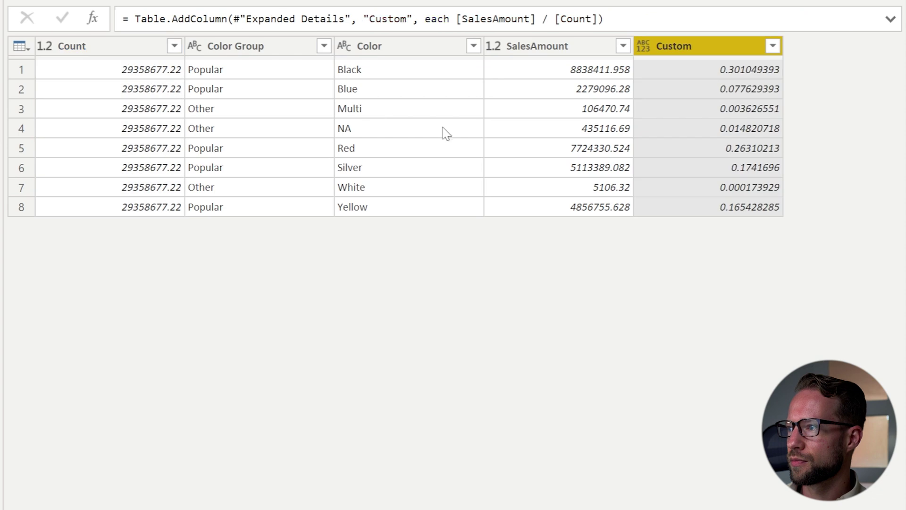
left_click(648, 48)
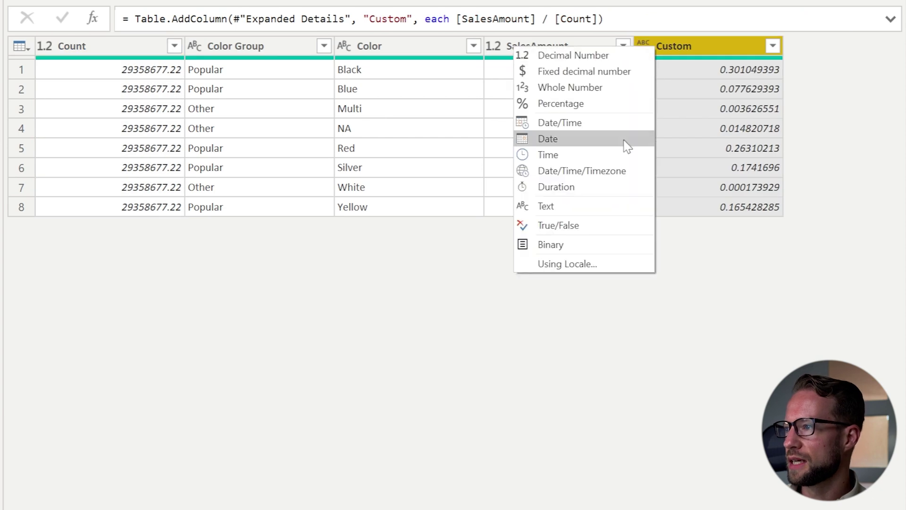
left_click(590, 104)
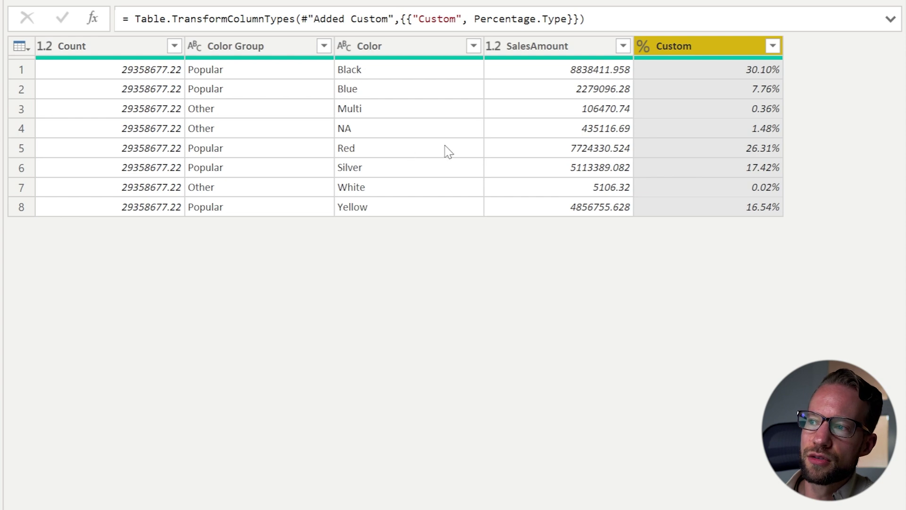
left_click(395, 47)
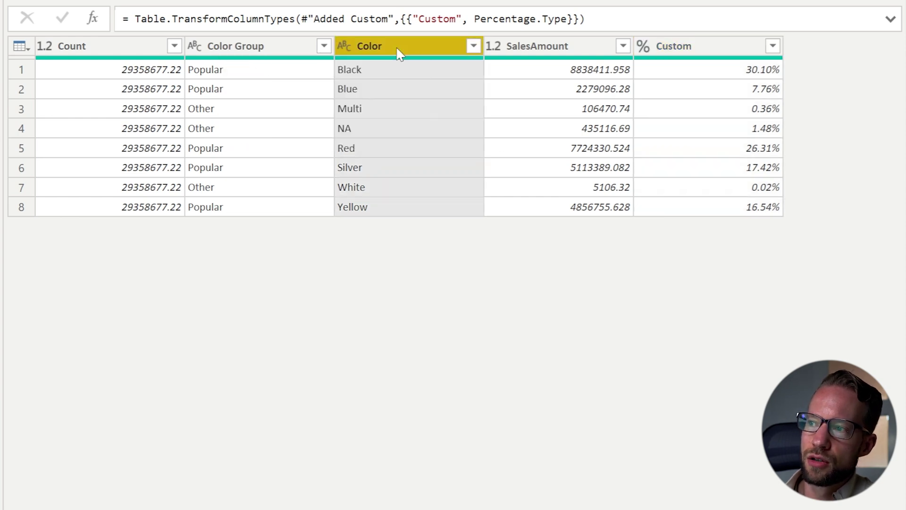
left_click(383, 76)
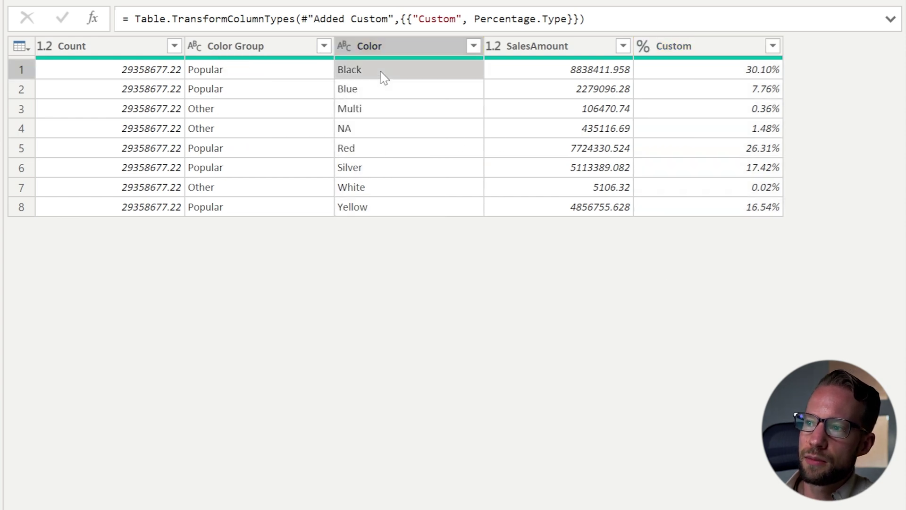
left_click(241, 76)
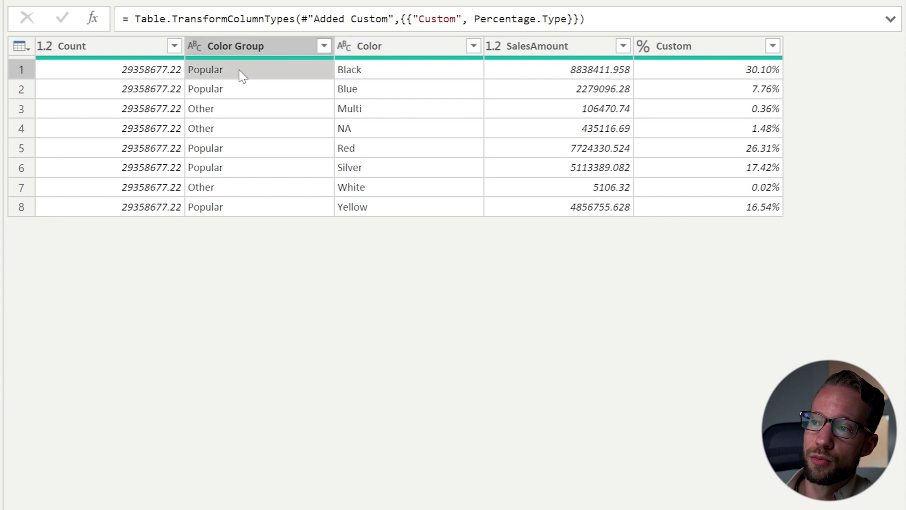
left_click(397, 79)
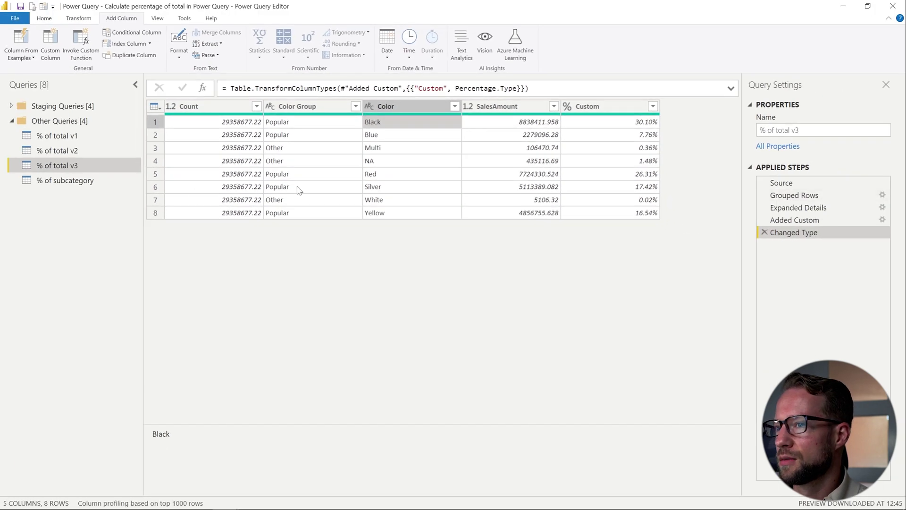
- In % of subcategory, open Advanced Group By and add a TotalAmount output summing SalesAmount
left_click(66, 180)
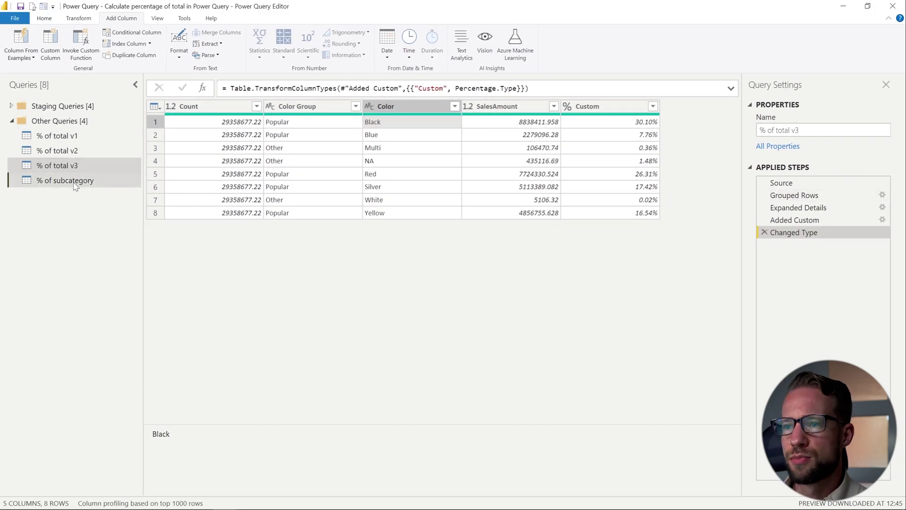
left_click(44, 18)
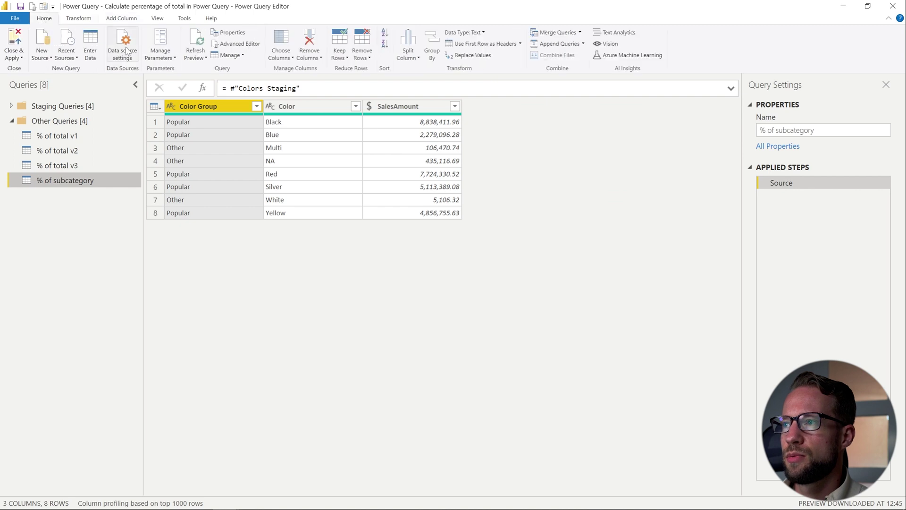
left_click(432, 52)
left_click(336, 225)
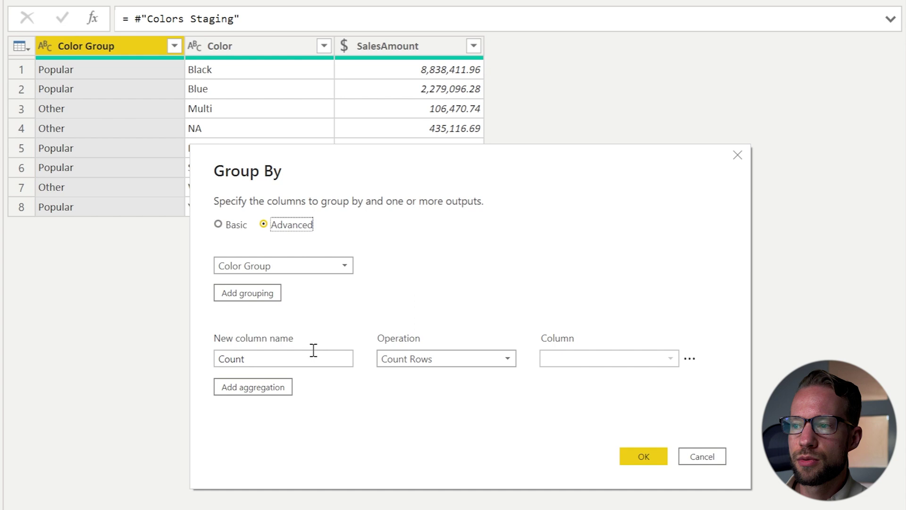
left_click(275, 389)
left_click(401, 360)
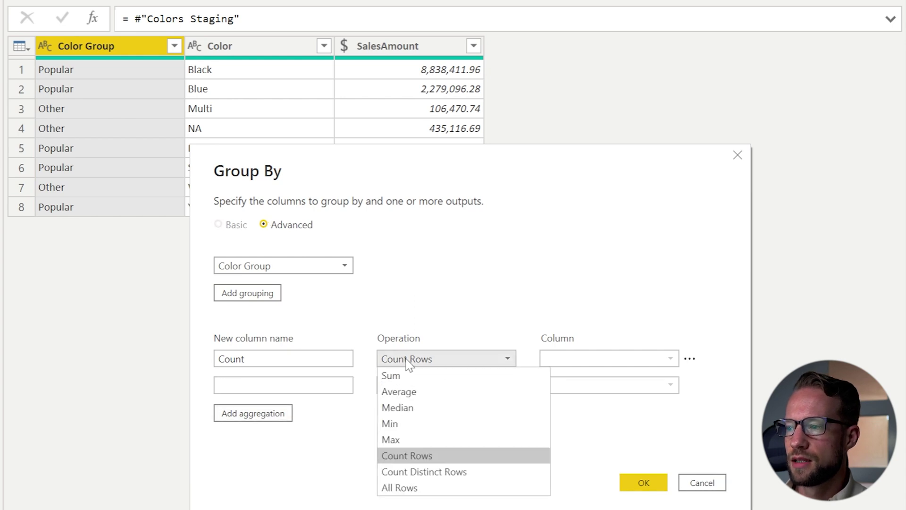
left_click(409, 377)
left_click(551, 359)
left_click(566, 406)
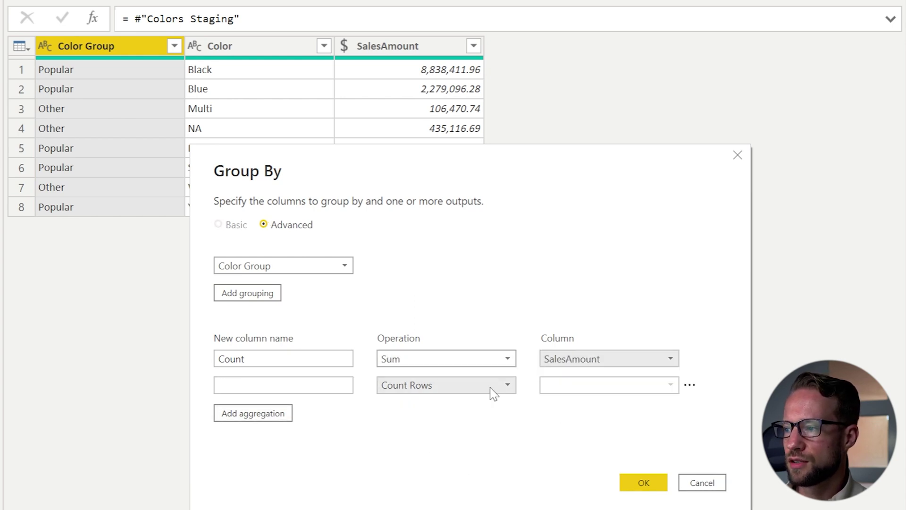
double_click(304, 364)
type("T")
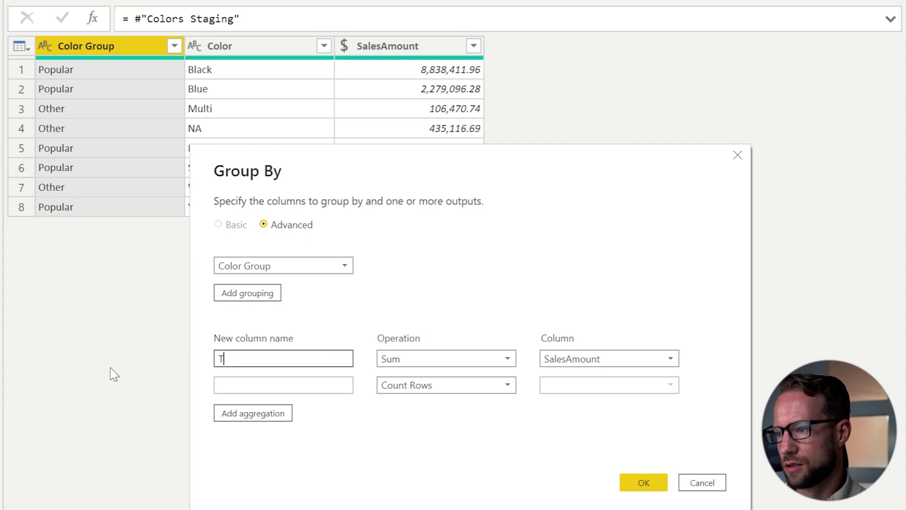
type("otalAmount")
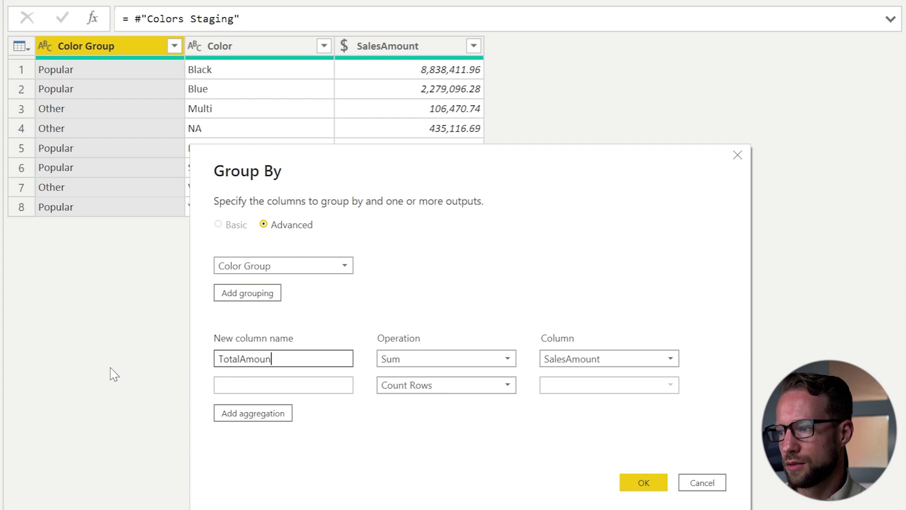
- Set the second output's operation to All Rows and start naming it Details
left_click(402, 390)
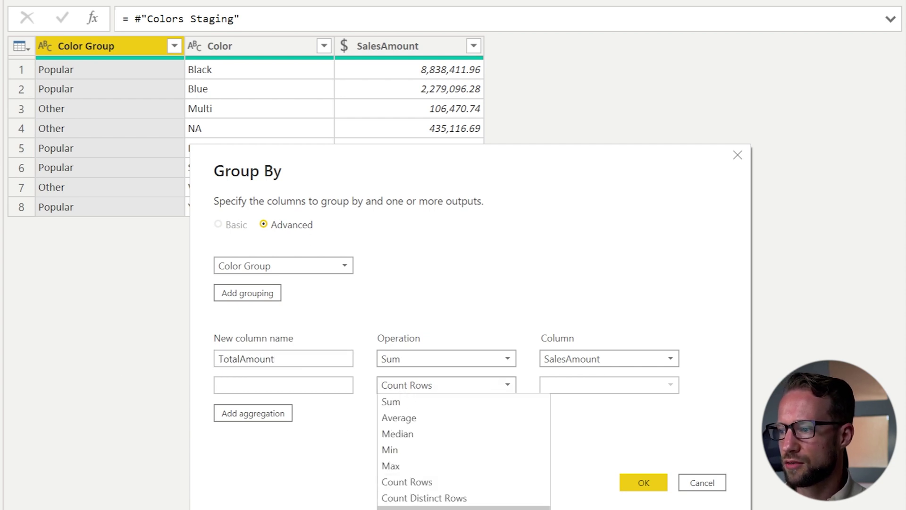
scroll(398, 429, "down", 1)
left_click(401, 498)
left_click(302, 392)
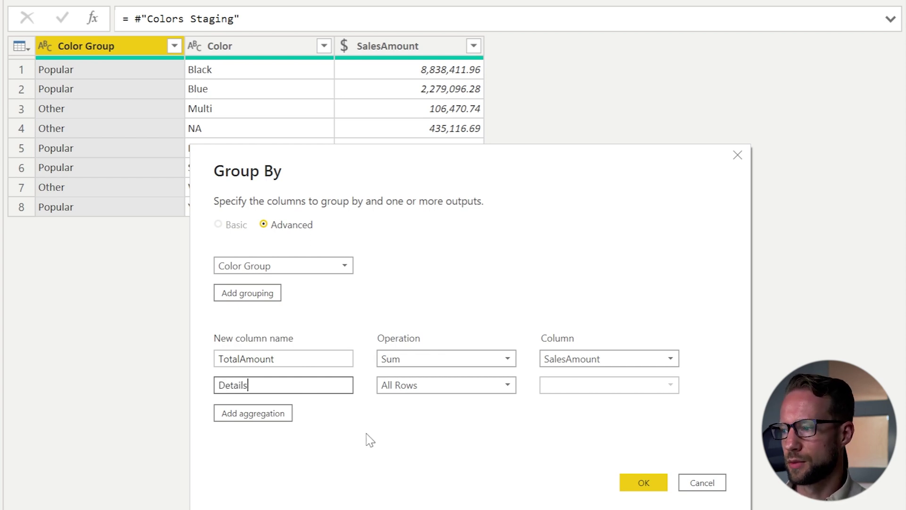
- Group by Color Group, then expand Details into Color and SalesAmount, giving Popular 28811983.47 and Other 546693.75 totals
left_click(629, 488)
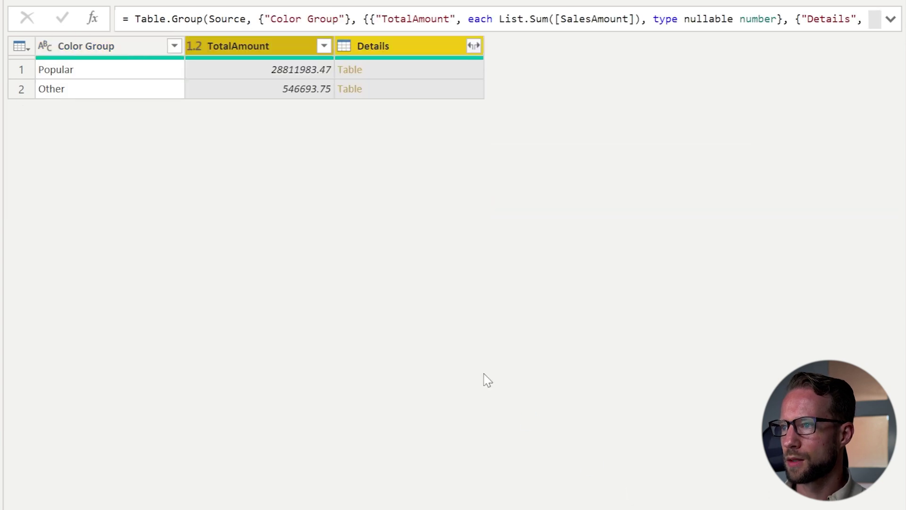
left_click(235, 79)
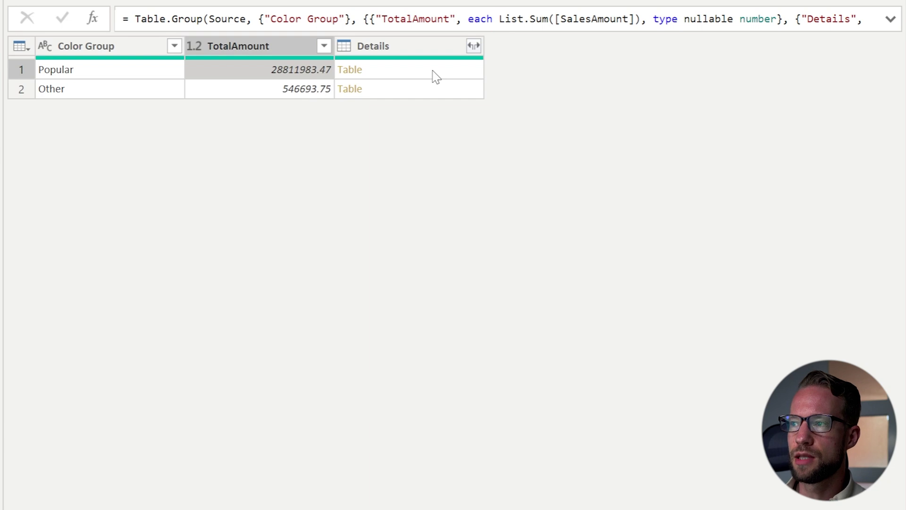
left_click(481, 46)
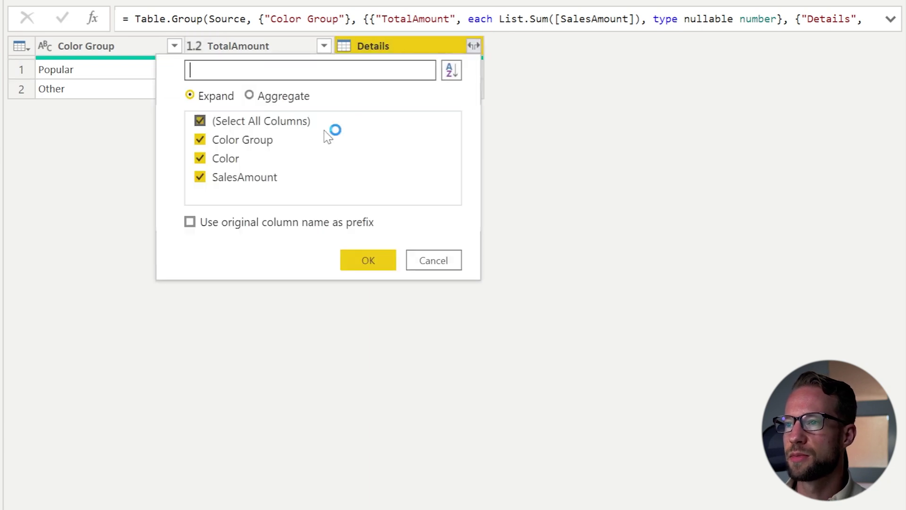
left_click(257, 144)
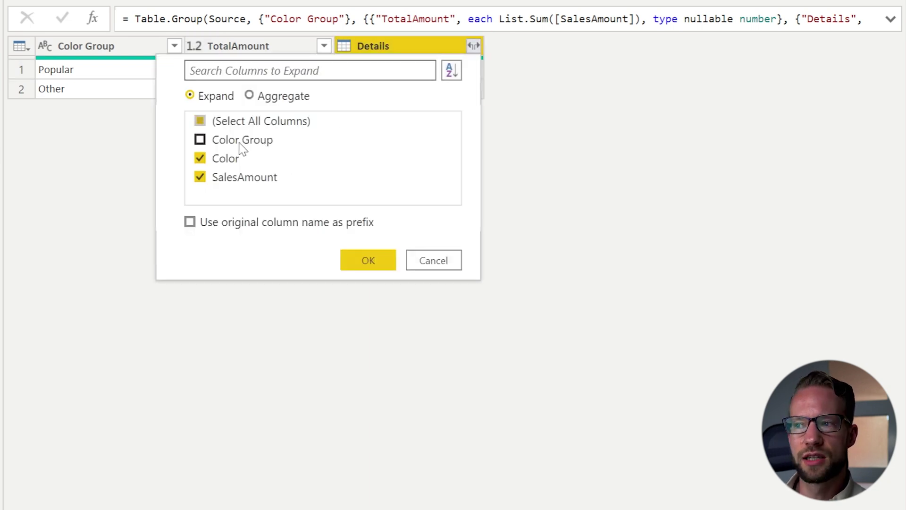
left_click(348, 258)
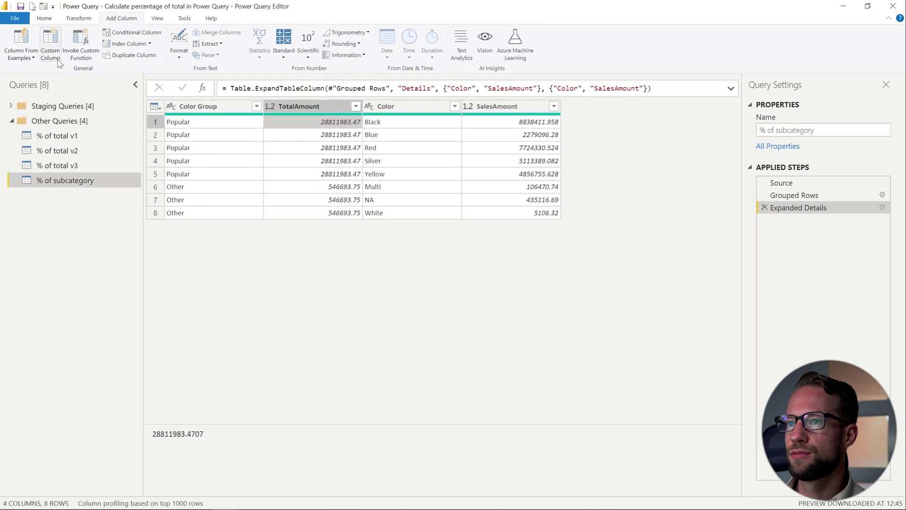
- Divide SalesAmount by TotalAmount into a Division column typed as Percentage (Black 30.68%, NA 79.59%)
left_click(58, 61)
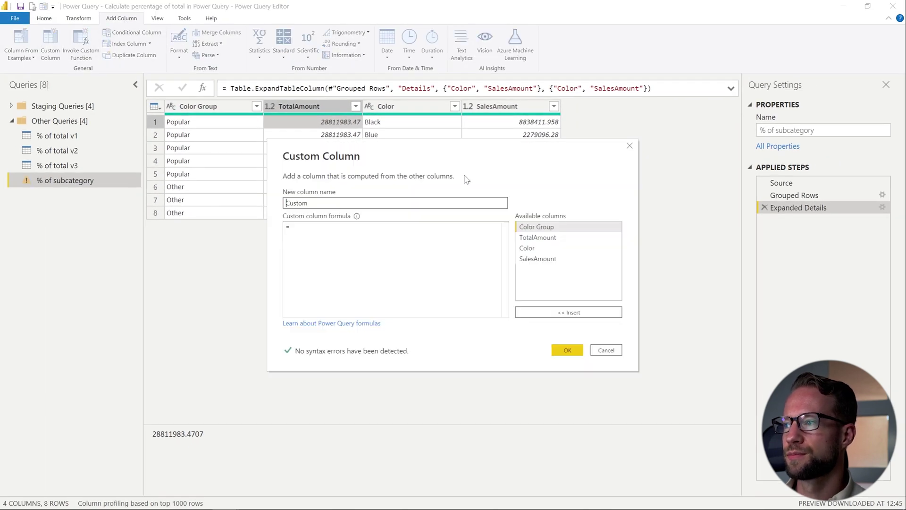
left_click(630, 147)
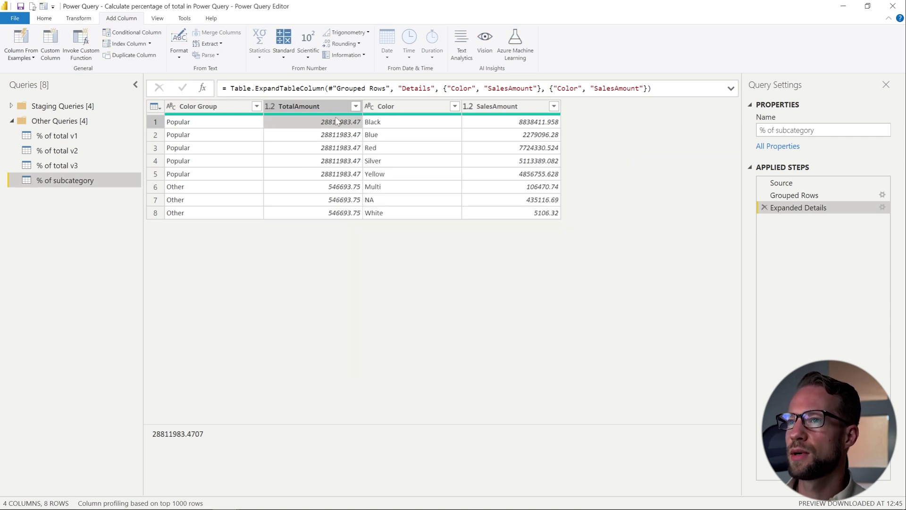
left_click(503, 107)
left_click(304, 107, "ctrl")
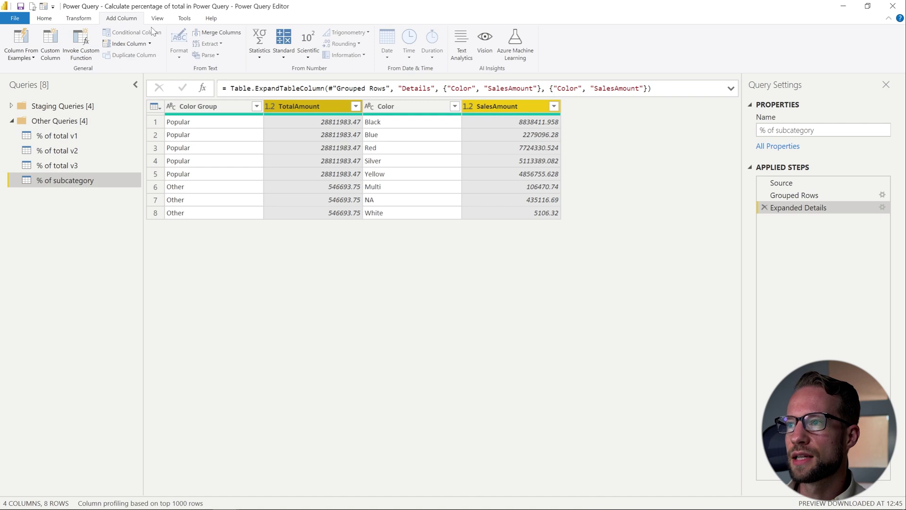
left_click(284, 52)
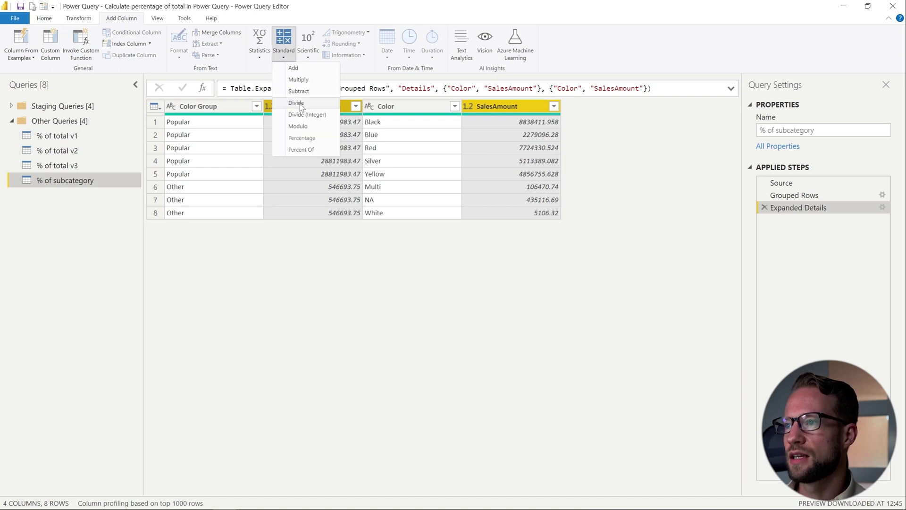
left_click(316, 103)
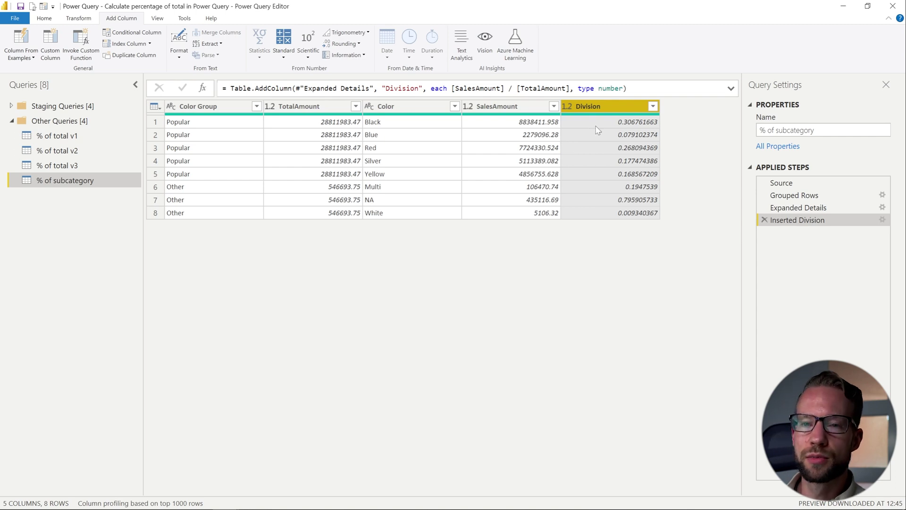
left_click(567, 106)
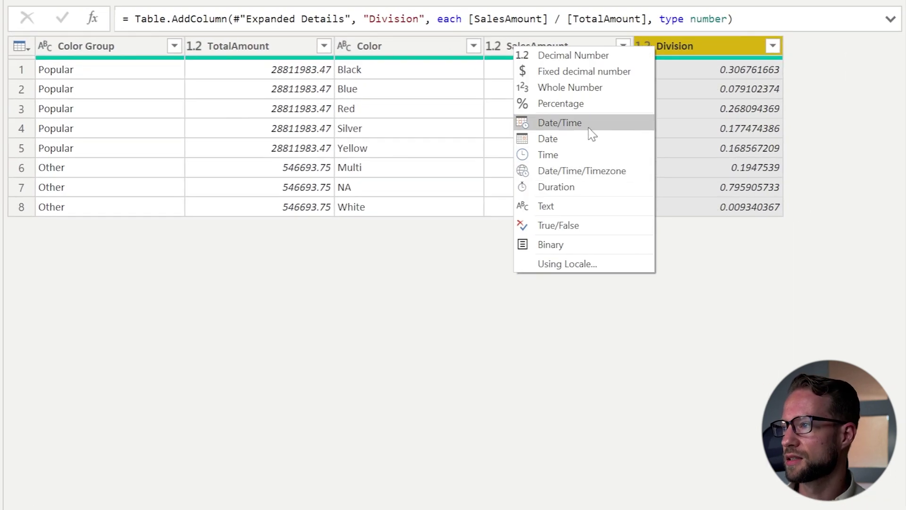
left_click(583, 104)
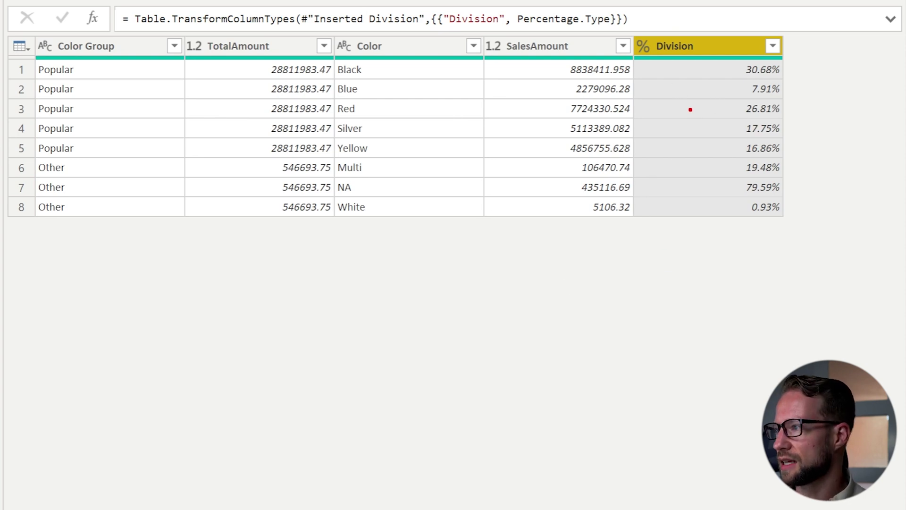
mouse_move(630, 50)
left_mouse_down()
mouse_move(774, 121)
mouse_move(791, 160)
left_mouse_up()
mouse_move(798, 230)
left_mouse_down()
mouse_move(703, 170)
mouse_move(643, 169)
mouse_move(632, 160)
left_mouse_up()
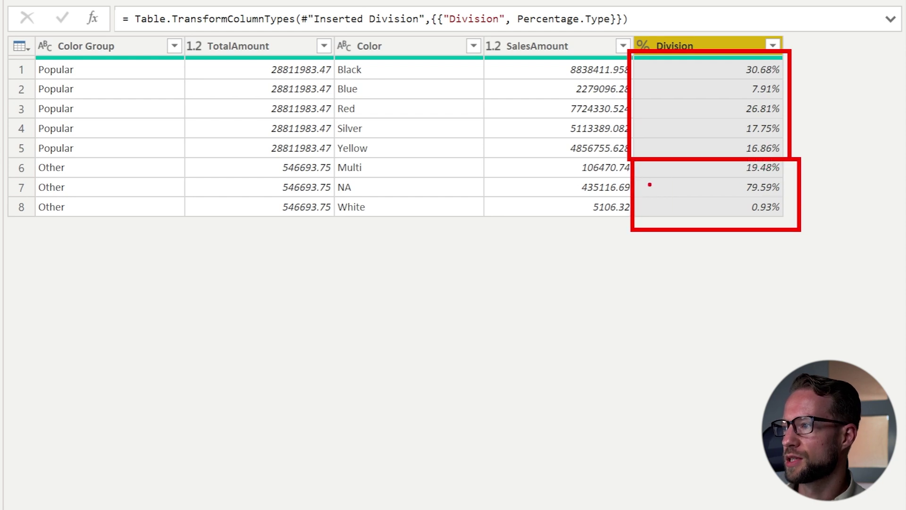